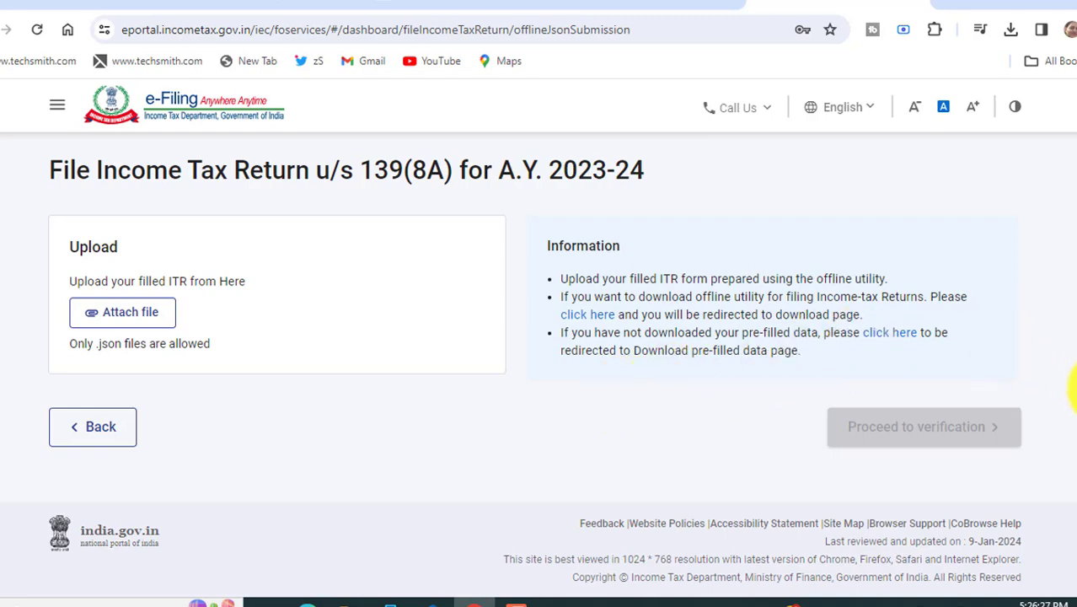
Download the pre-filled return data for assessment year 2023-24 (Current A.Y.) from the e-Filing portal.
{"action": "mouse_move", "coordinate": [175, 163]}
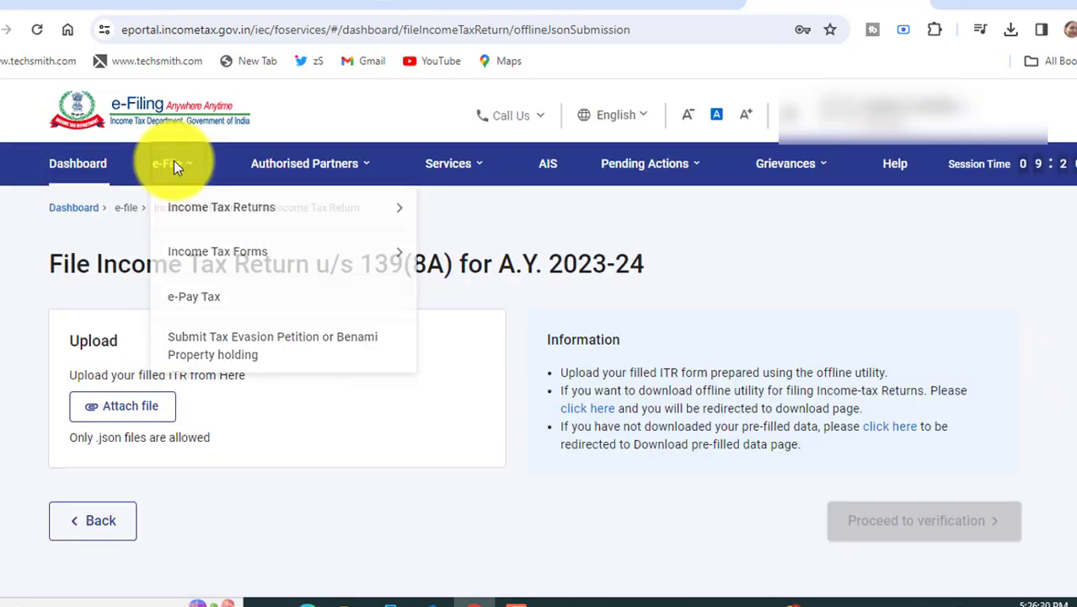
{"action": "mouse_move", "coordinate": [179, 208]}
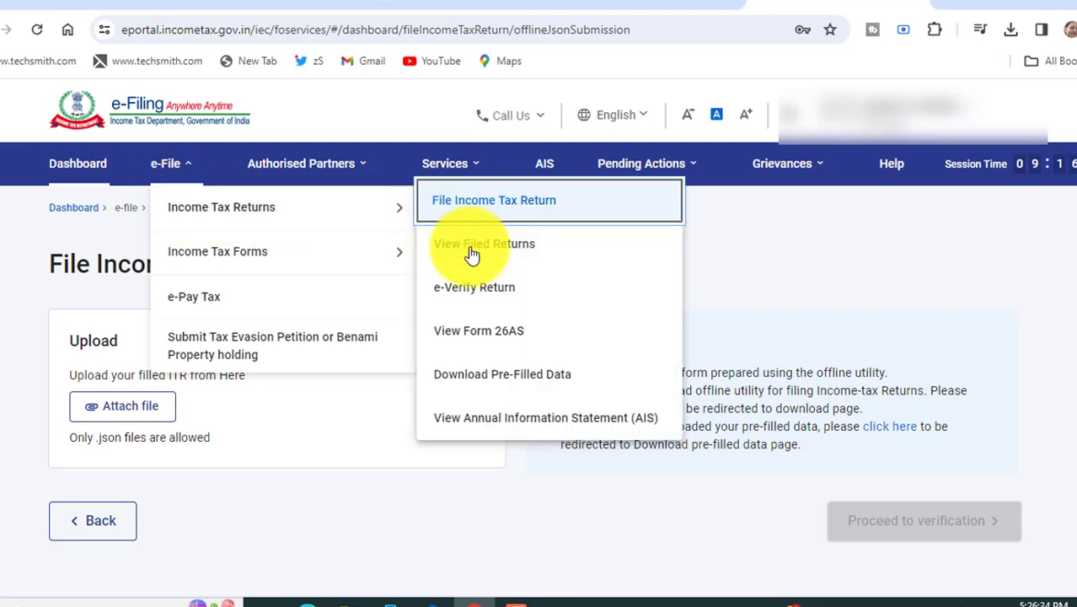
{"action": "left_click", "coordinate": [487, 381]}
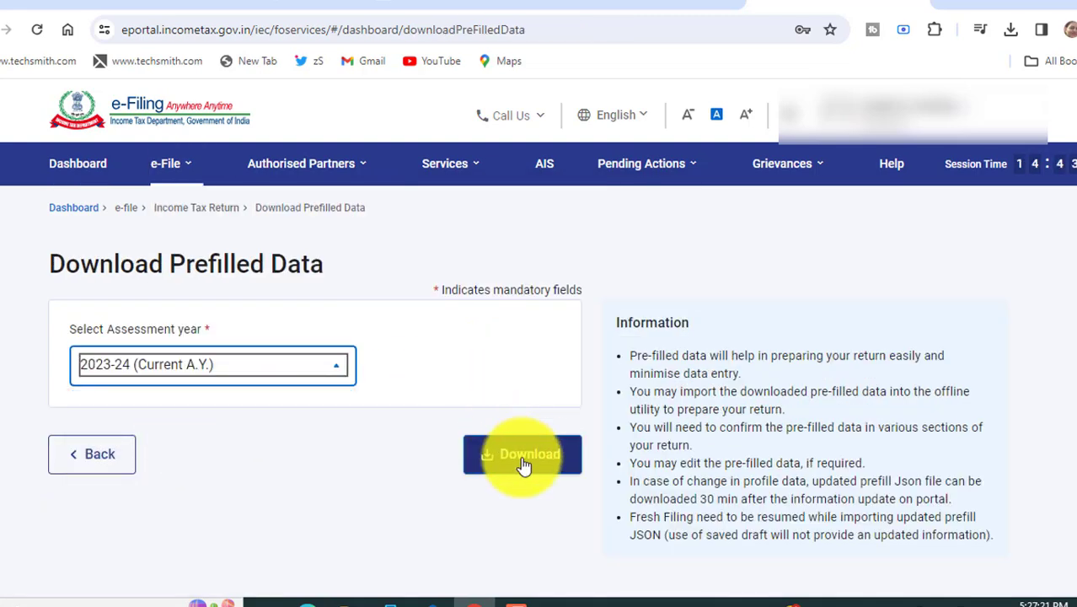
{"action": "left_click", "coordinate": [520, 462]}
{"action": "left_click", "coordinate": [416, 361]}
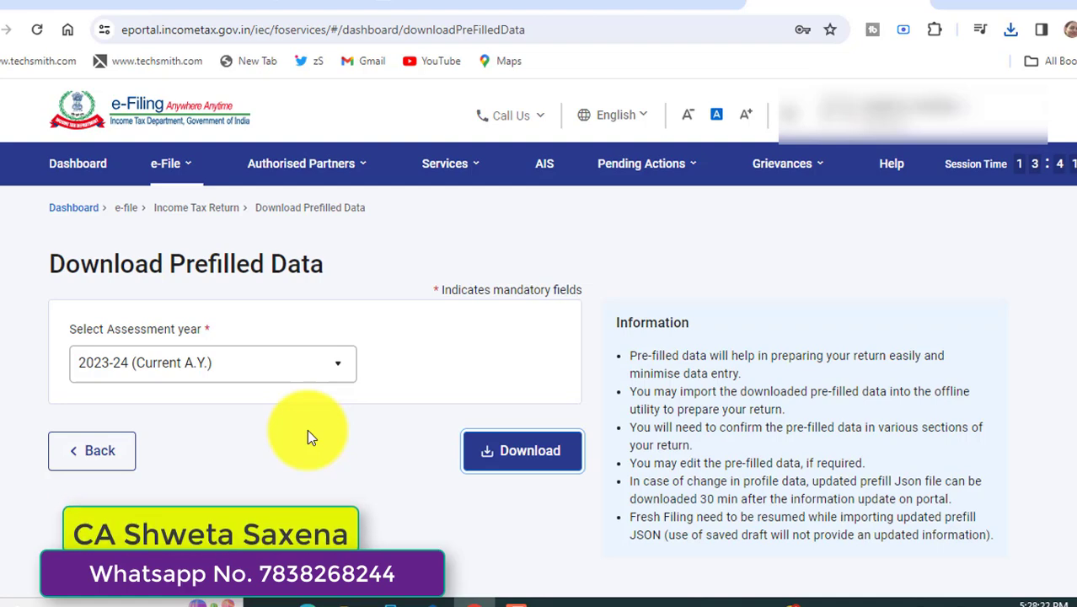
Open the list of previously filed income tax returns on the portal.
{"action": "left_click", "coordinate": [163, 166]}
{"action": "mouse_move", "coordinate": [178, 209]}
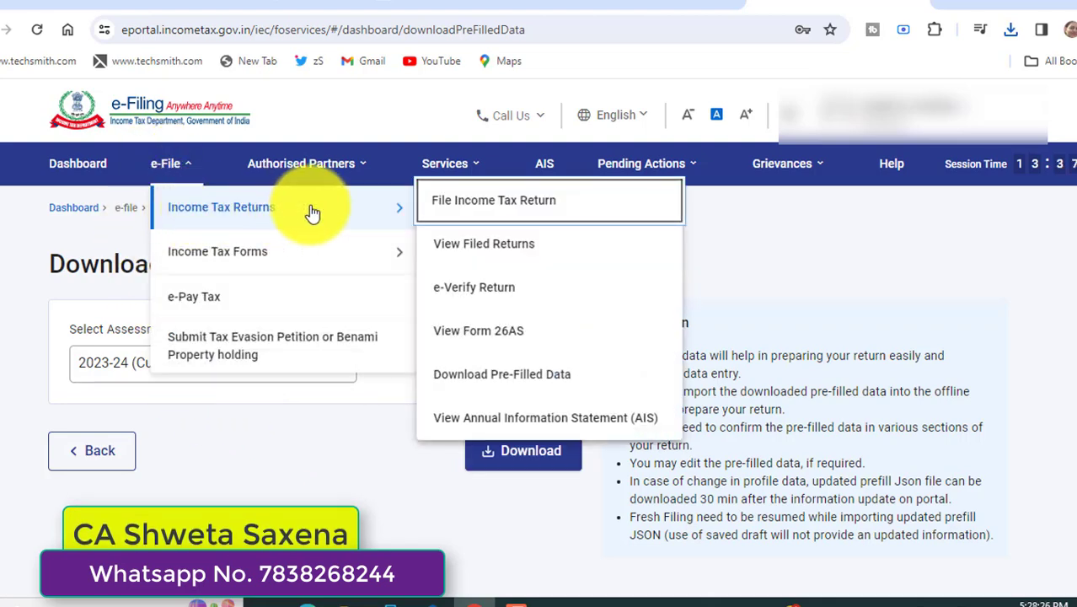
{"action": "left_click", "coordinate": [493, 248]}
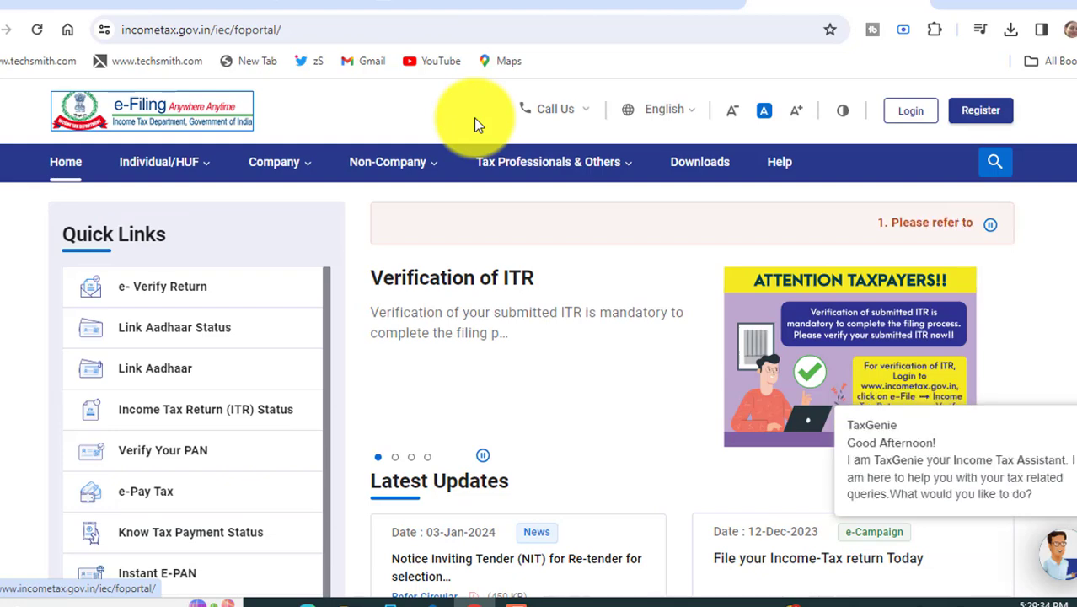
Open the portal's income tax return downloads for assessment year 2023-24 and expand the ITR 1 section.
{"action": "left_click", "coordinate": [700, 171]}
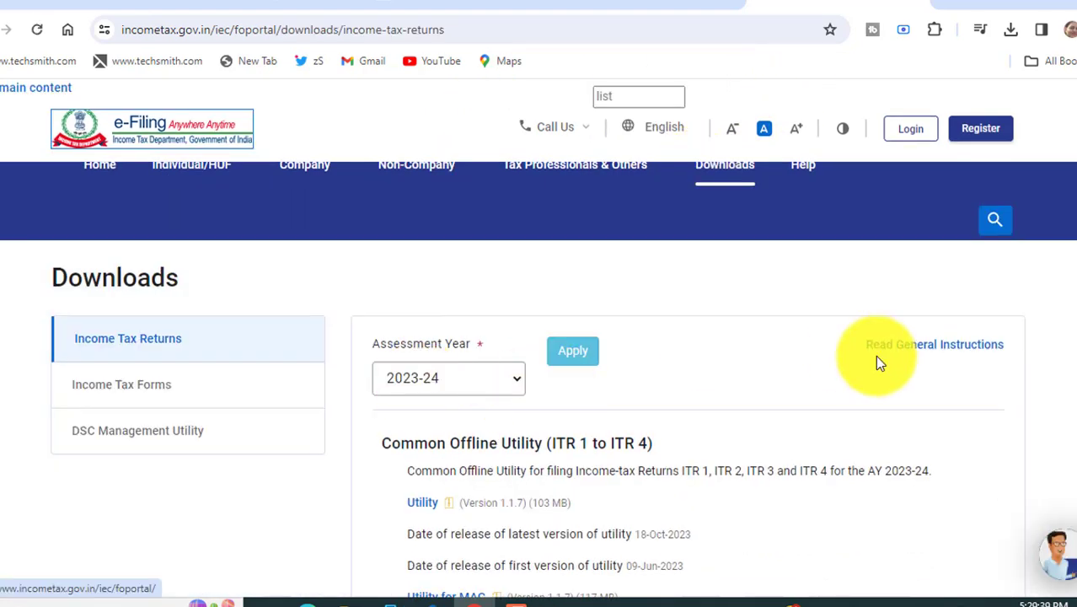
{"action": "scroll", "coordinate": [540, 355], "scroll_direction": "down", "scroll_amount": 5}
{"action": "scroll", "coordinate": [688, 354], "scroll_direction": "down", "scroll_amount": 2}
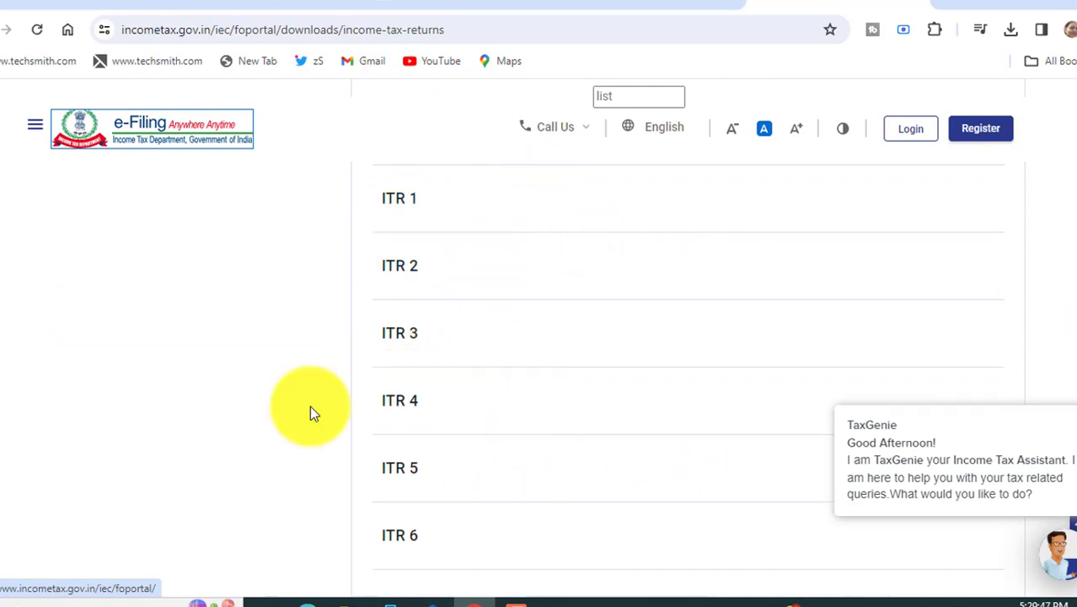
{"action": "left_click", "coordinate": [414, 209]}
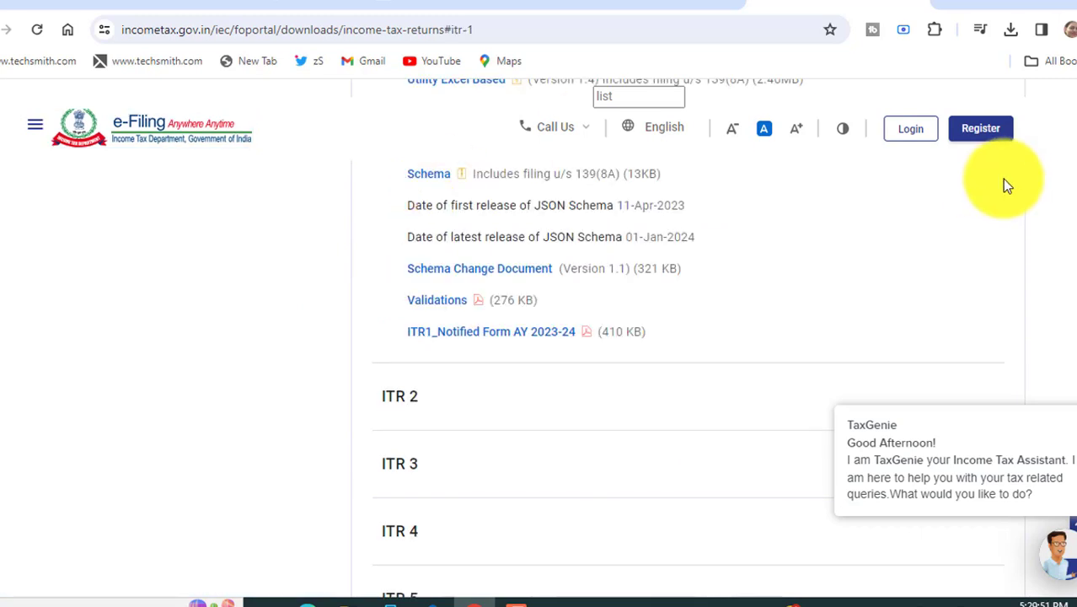
{"action": "scroll", "coordinate": [407, 397], "scroll_direction": "up", "scroll_amount": 3}
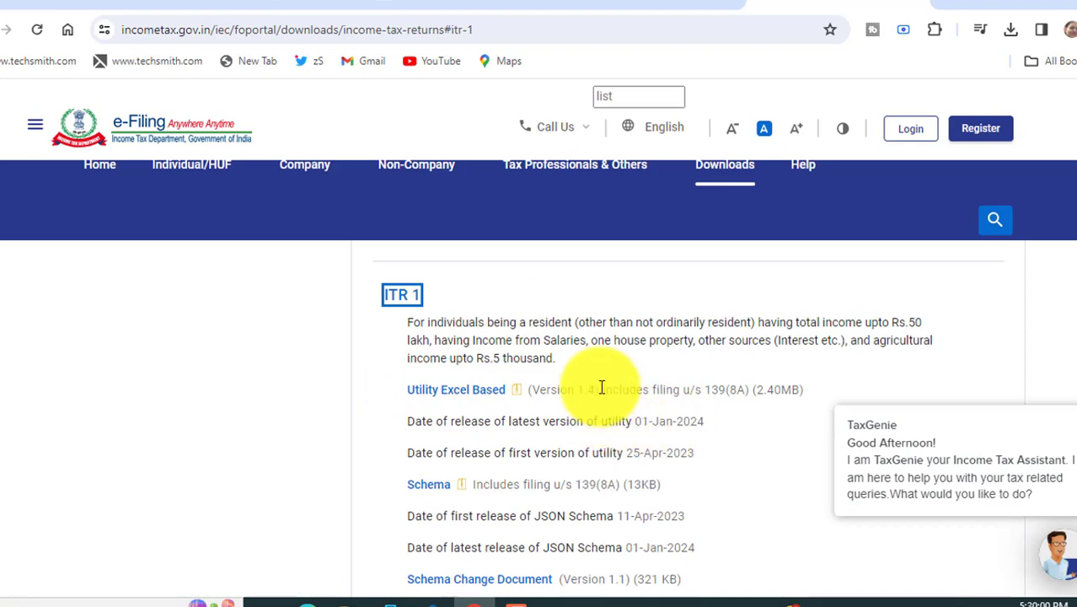
Download the Excel-based ITR 1 utility that includes filing u/s 139(8A), saving it as ITR 1_AY 2023-24_V1.4 in Downloads.
{"action": "left_click_drag", "start_coordinate": [601, 388], "coordinate": [811, 392]}
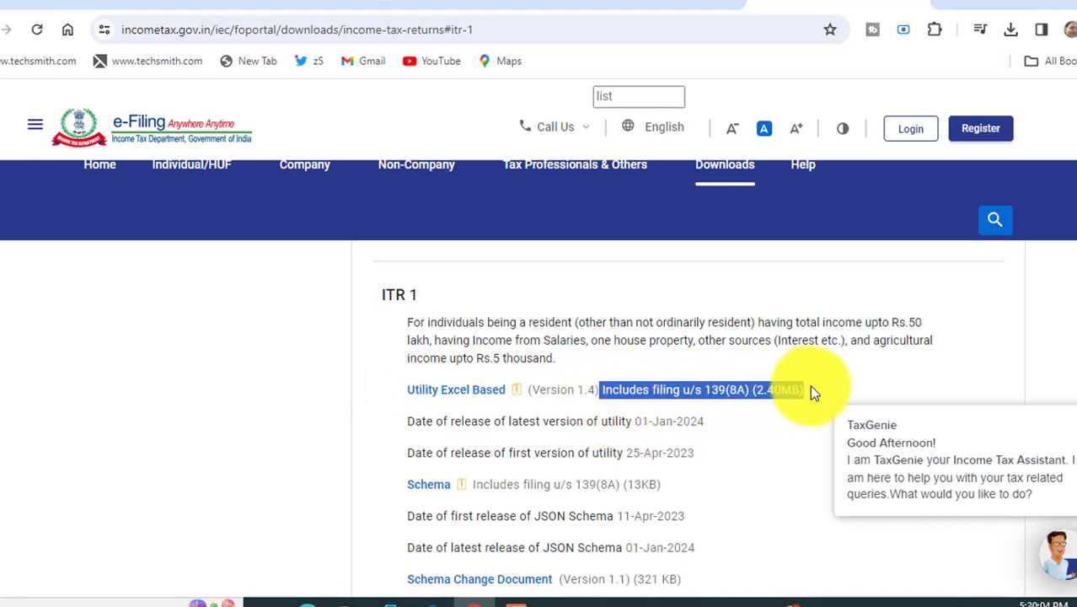
{"action": "left_click", "coordinate": [451, 398]}
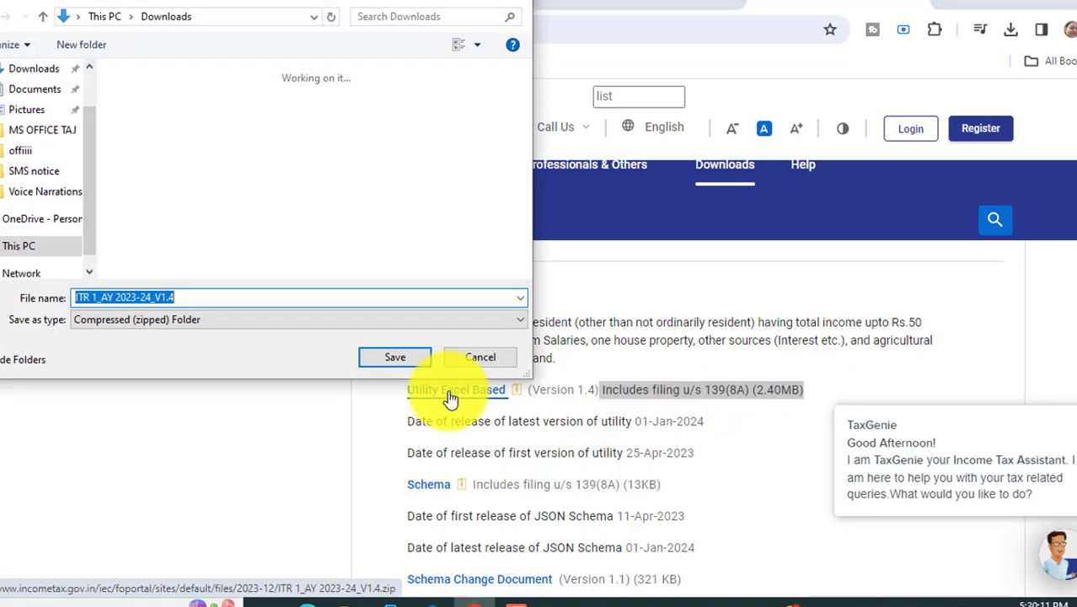
{"action": "key", "text": "Return"}
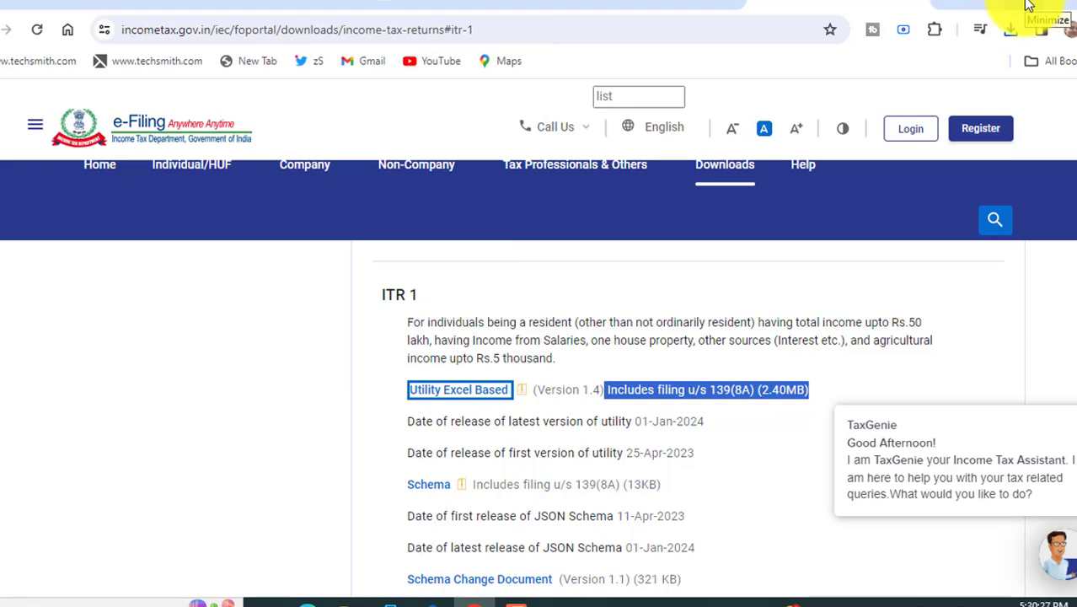
Switch to File Explorer and unblock the ITR 1_AY 2023-24_V1.4 zip file in its properties.
{"action": "left_click", "coordinate": [1027, 6]}
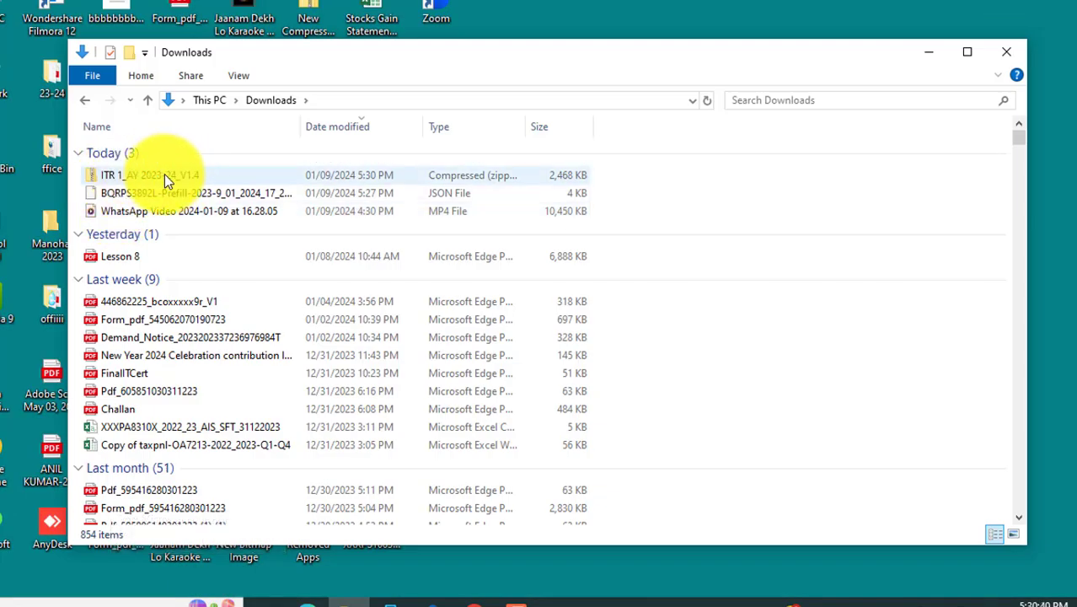
{"action": "right_click", "coordinate": [166, 173]}
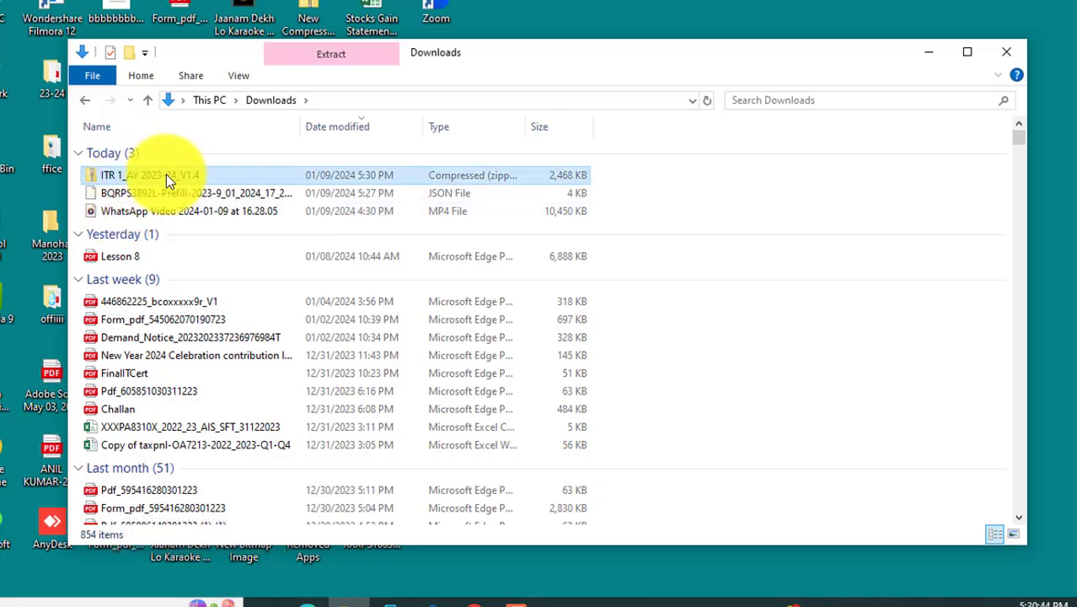
{"action": "left_click", "coordinate": [241, 525]}
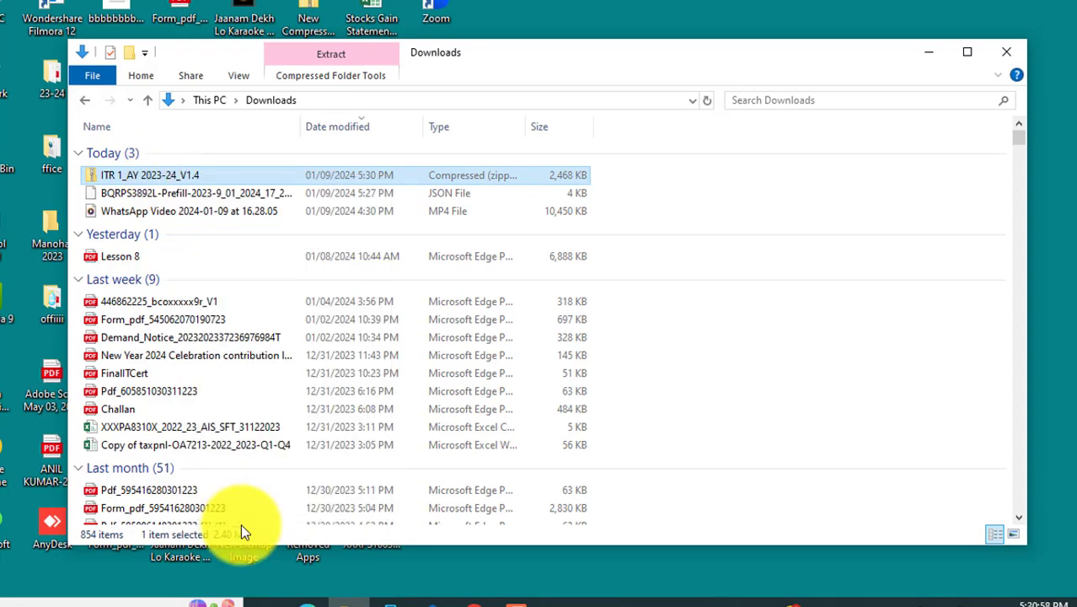
{"action": "left_click", "coordinate": [405, 509]}
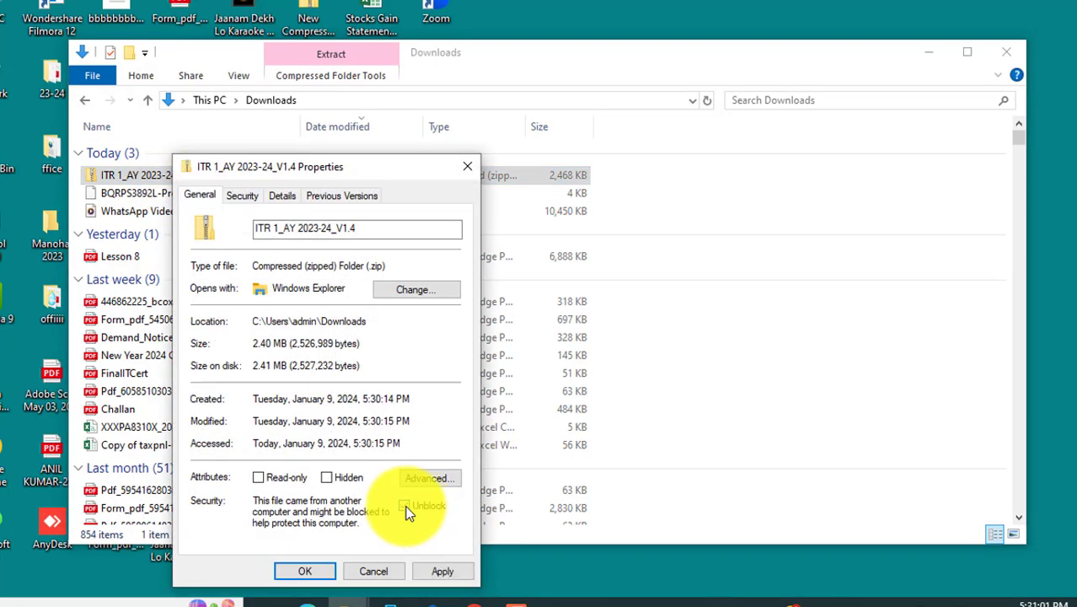
{"action": "left_click", "coordinate": [438, 574]}
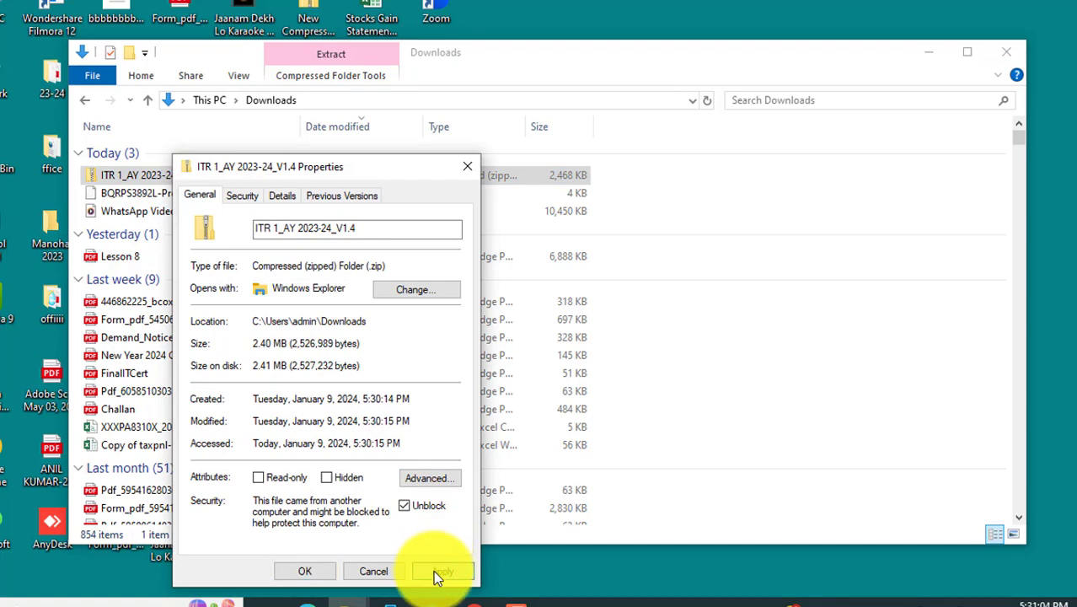
{"action": "left_click", "coordinate": [303, 573]}
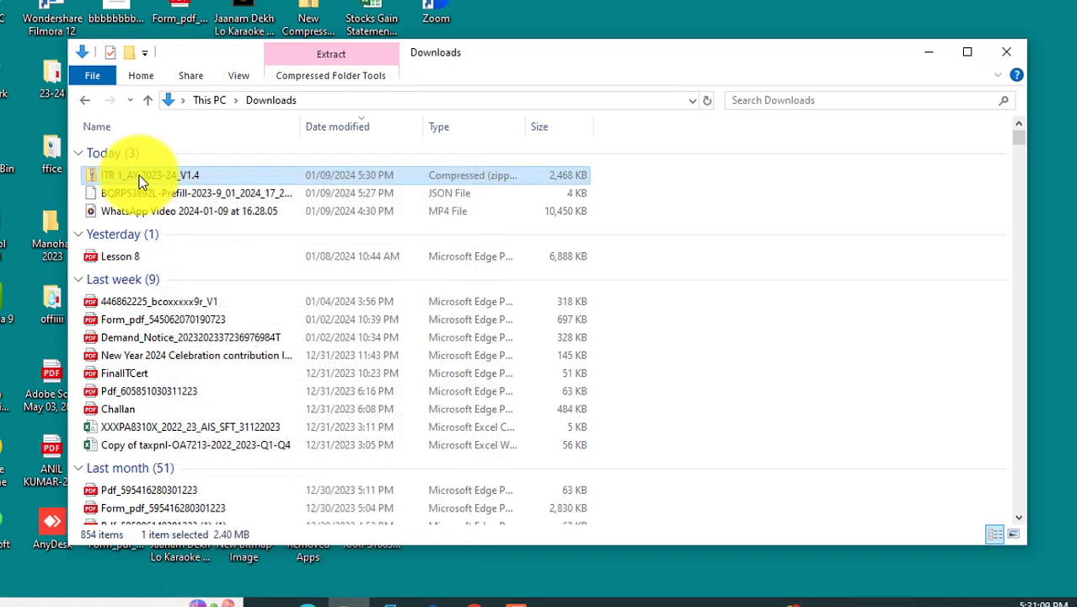
Extract the ITR 1_AY 2023-24_V1.4 archive to its default folder in Downloads.
{"action": "right_click", "coordinate": [139, 176]}
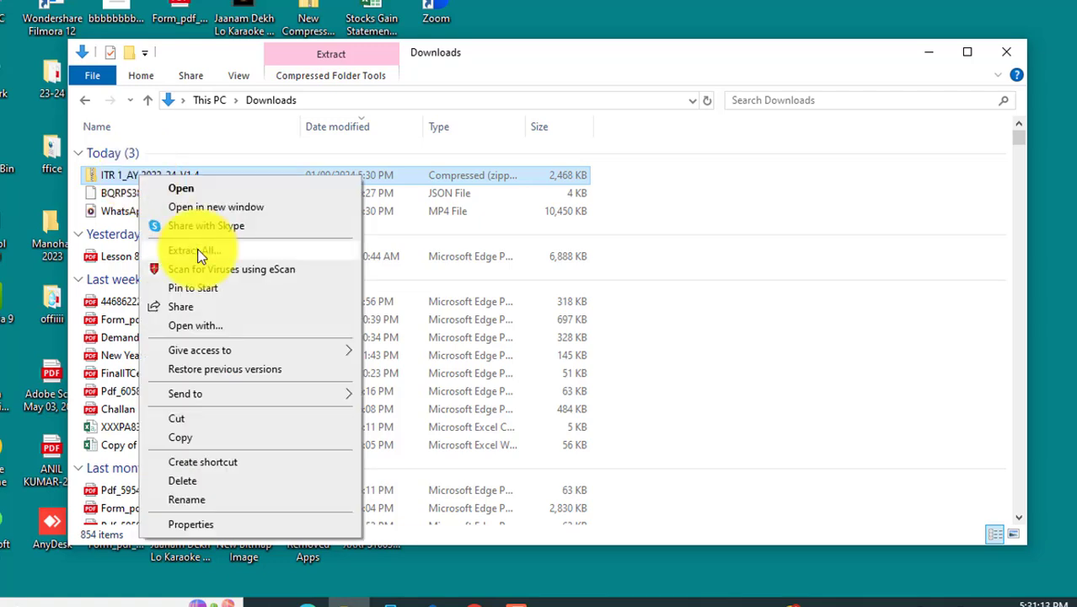
{"action": "left_click", "coordinate": [198, 255]}
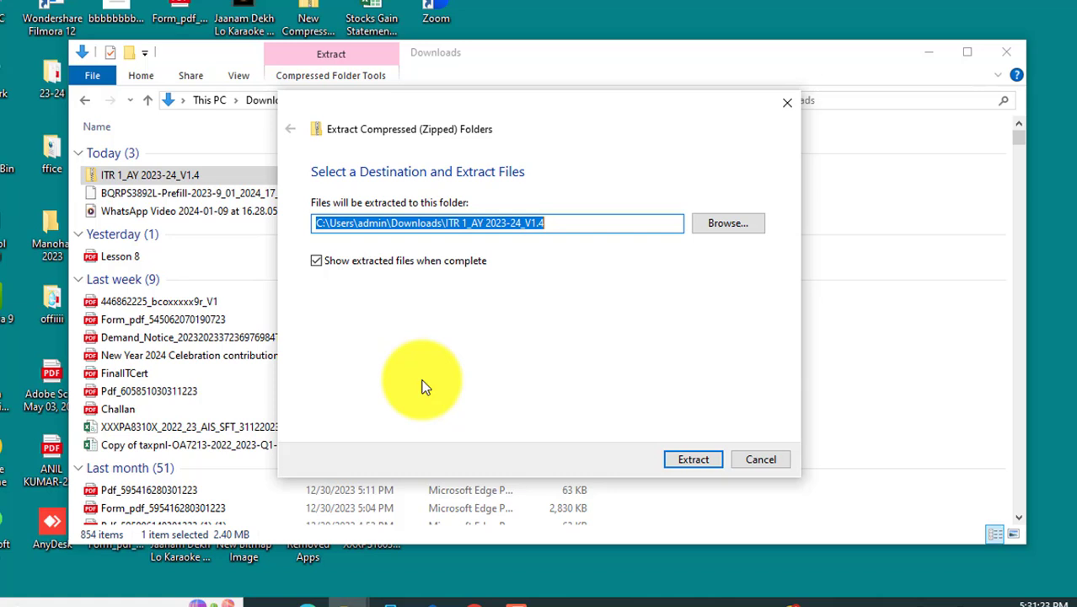
{"action": "left_click", "coordinate": [686, 462]}
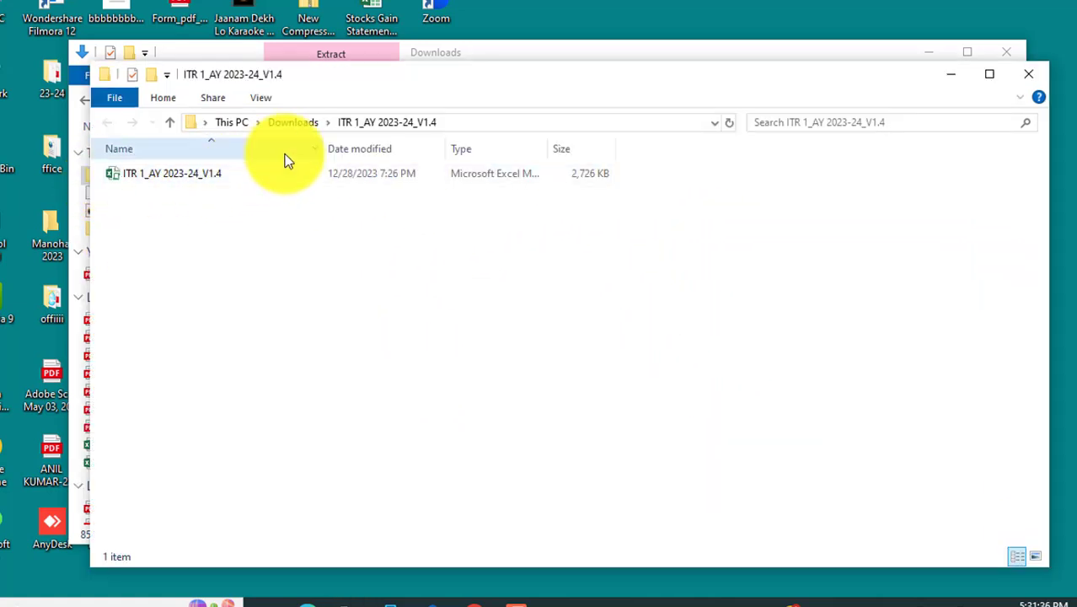
Open the extracted ITR 1_AY 2023-24_V1.4 workbook in Excel and enable its macros.
{"action": "left_click", "coordinate": [148, 181]}
{"action": "double_click", "coordinate": [148, 178]}
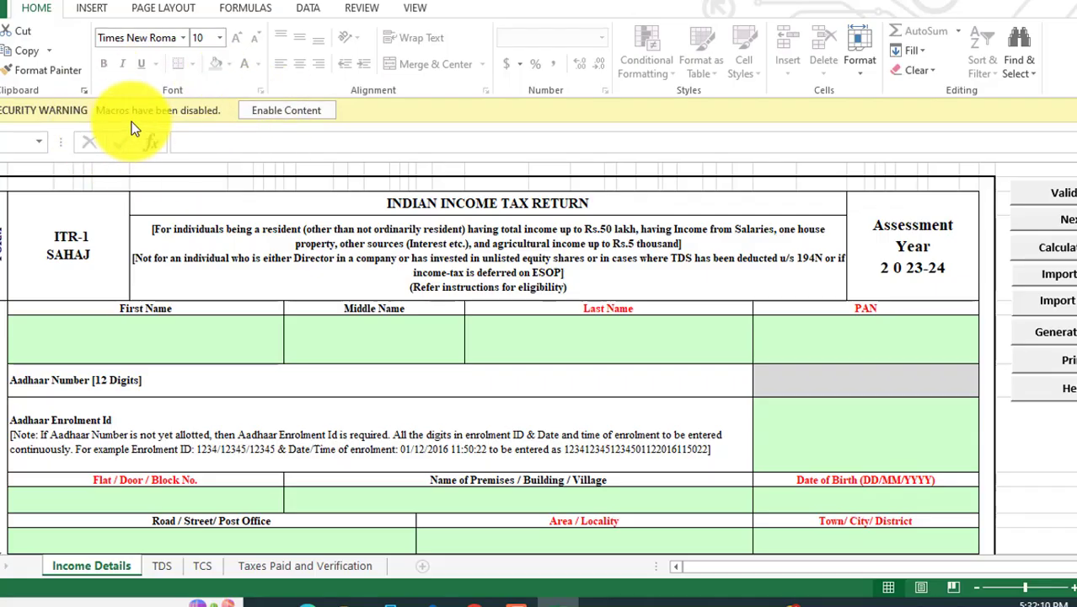
{"action": "left_click", "coordinate": [291, 114]}
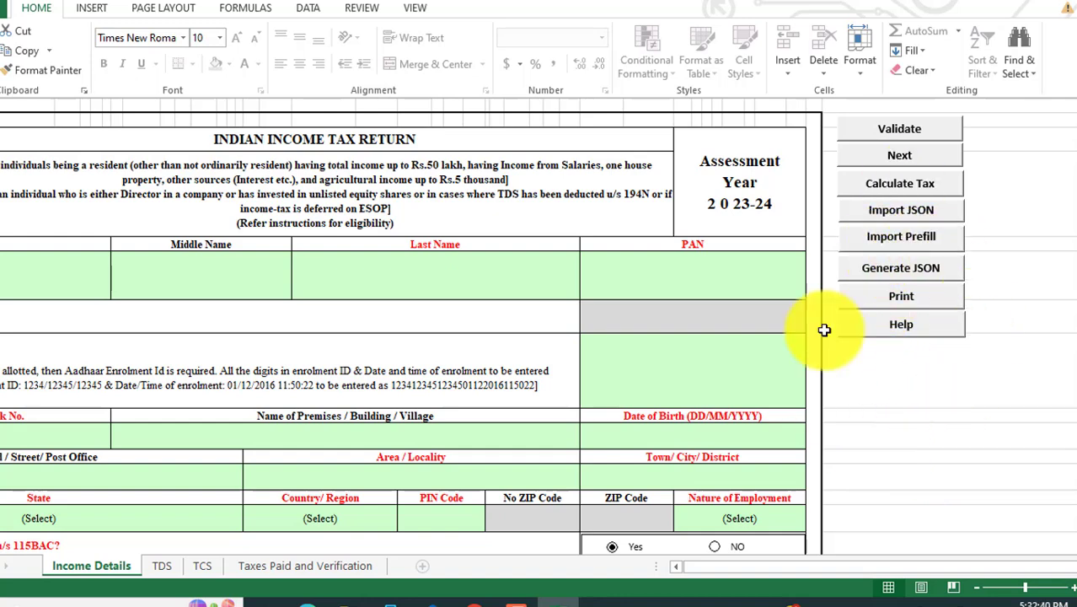
Import the pre-filled data into the ITR-1 form from the downloaded prefill JSON file.
{"action": "left_click", "coordinate": [888, 239]}
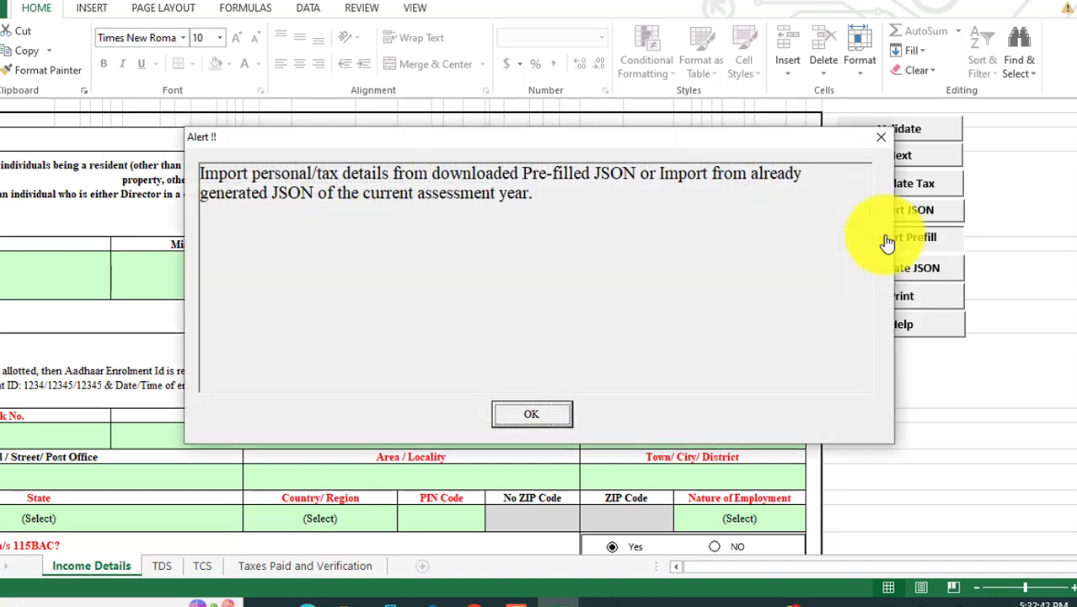
{"action": "left_click", "coordinate": [531, 414]}
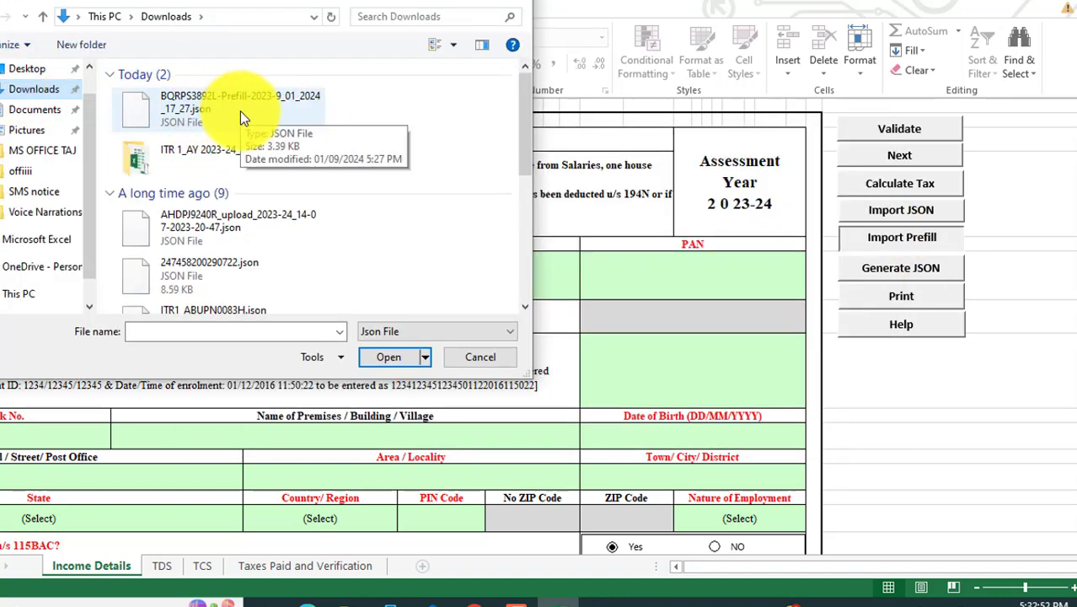
{"action": "double_click", "coordinate": [190, 124]}
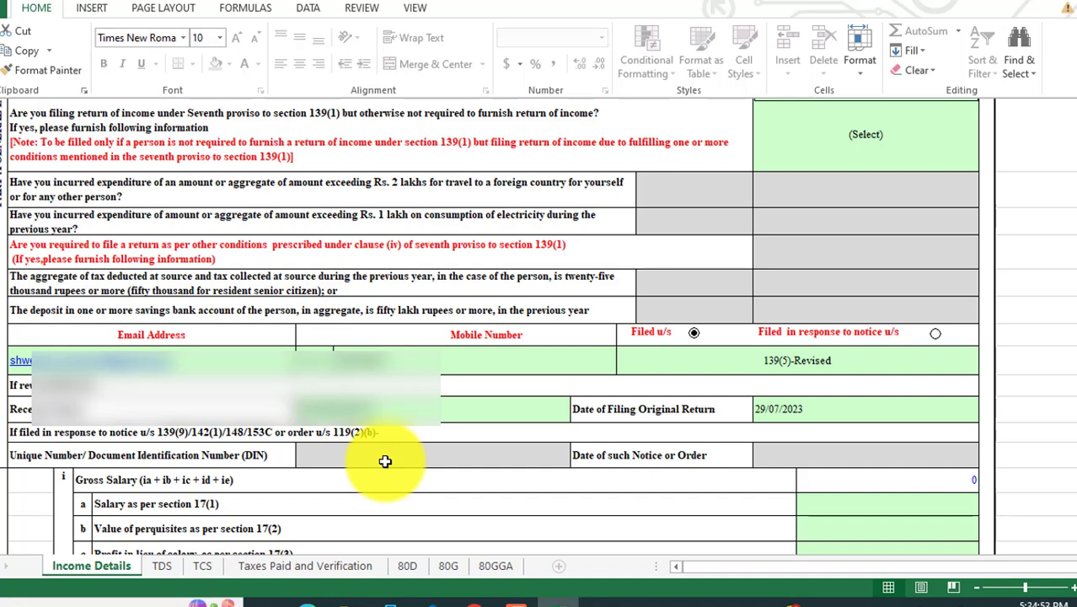
Set the return's filing section under Filed u/s to 139(8A).
{"action": "left_click", "coordinate": [694, 332]}
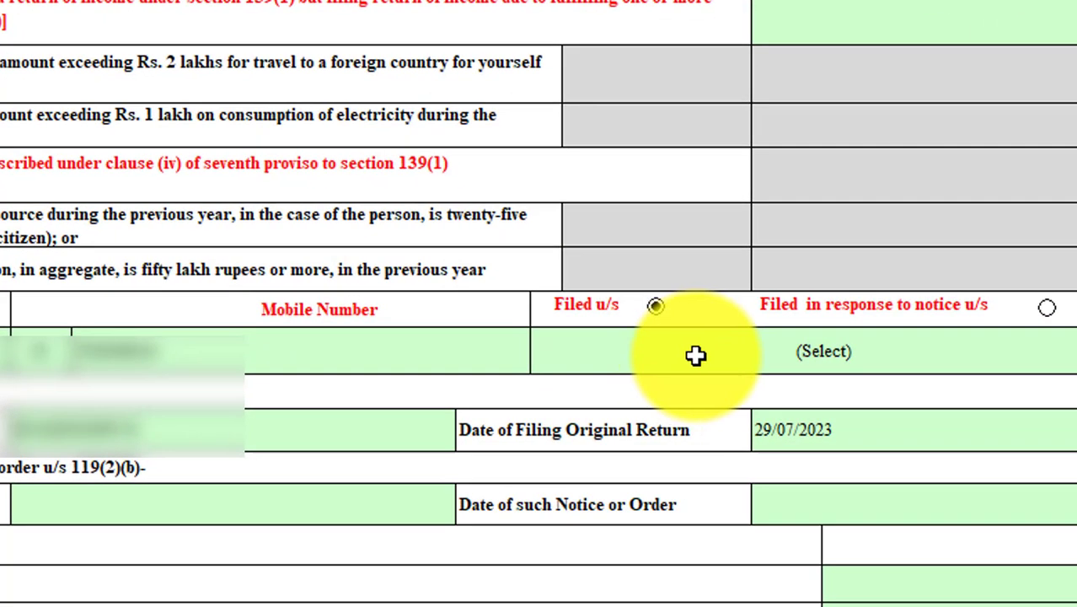
{"action": "left_click", "coordinate": [826, 361]}
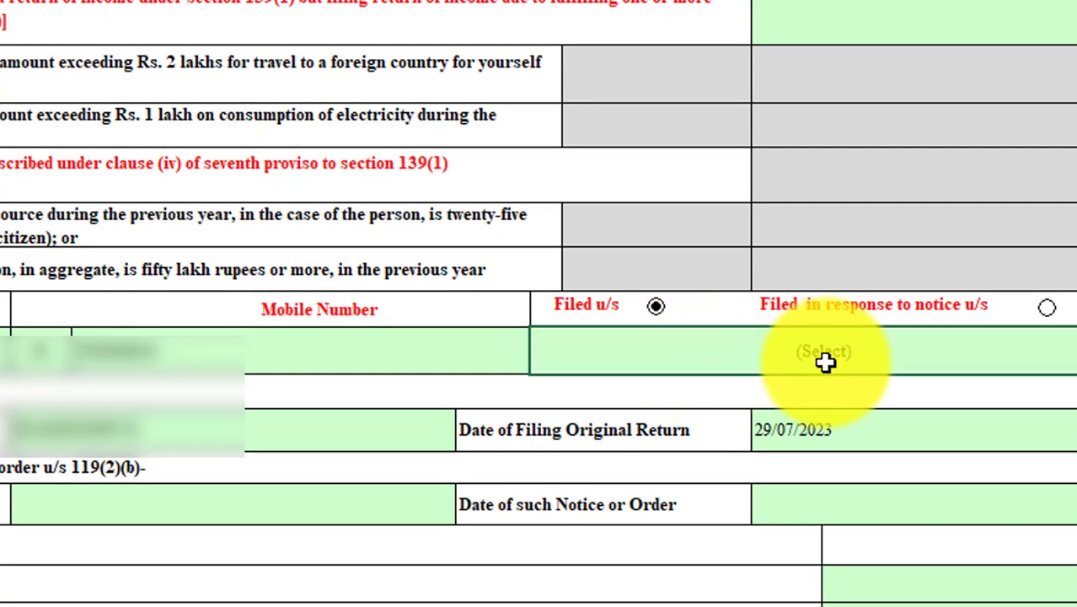
{"action": "left_click", "coordinate": [1057, 375]}
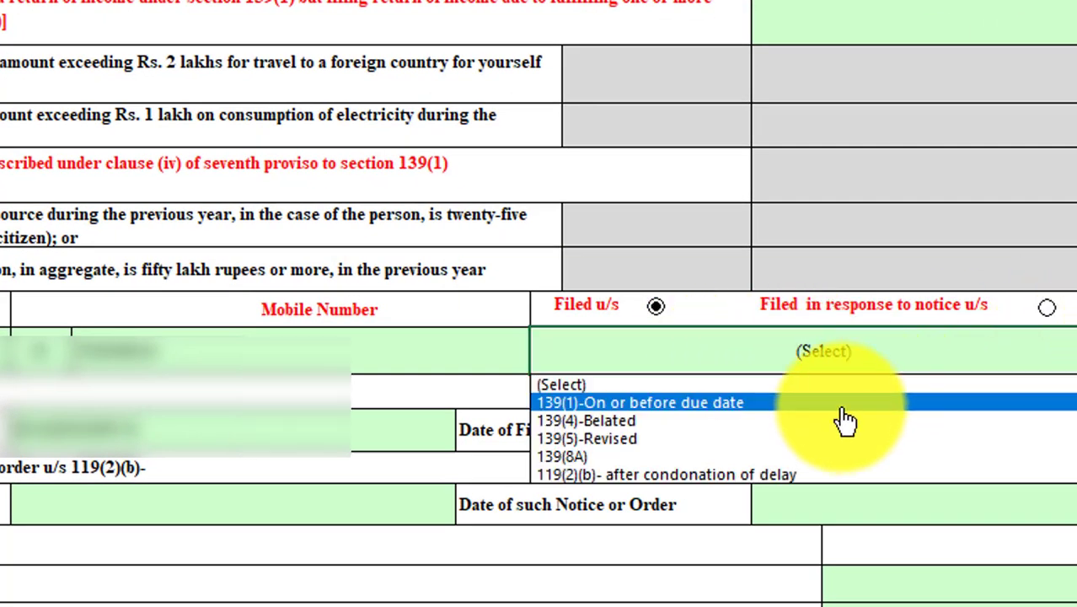
{"action": "left_click", "coordinate": [791, 457]}
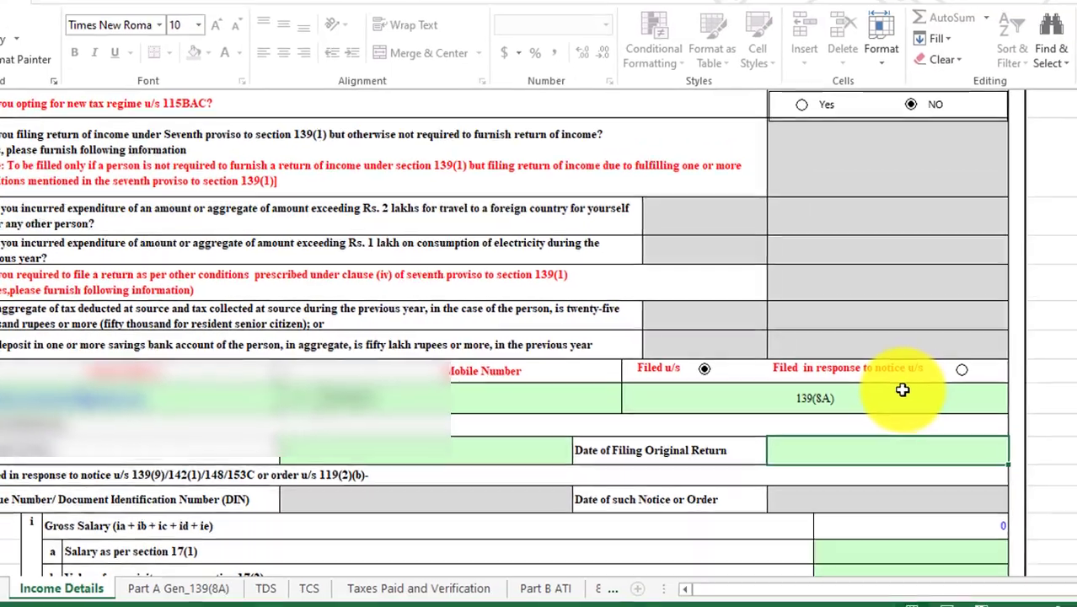
Enter 250000 as the salary as per section 17(1) in the Income Details sheet.
{"action": "left_click_drag", "start_coordinate": [1076, 195], "coordinate": [1076, 212]}
{"action": "left_click", "coordinate": [854, 160]}
{"action": "type", "text": "250000"}
{"action": "left_click", "coordinate": [719, 229]}
Review the house property, other sources and Part C deductions sections of the Income Details sheet.
{"action": "left_click_drag", "start_coordinate": [1076, 212], "coordinate": [1076, 242]}
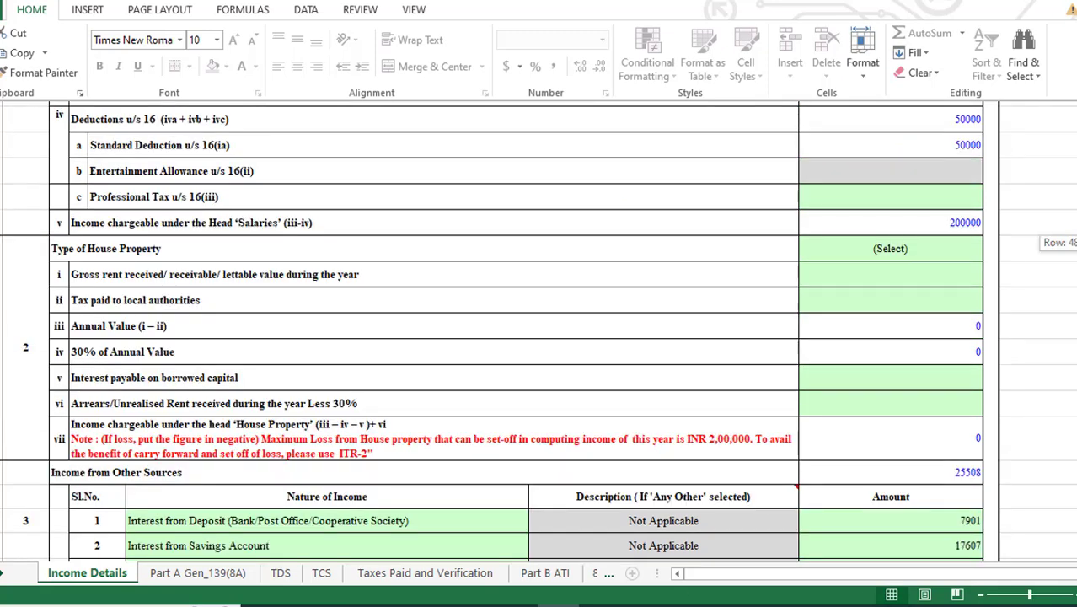
{"action": "left_click_drag", "start_coordinate": [1076, 242], "coordinate": [1076, 249]}
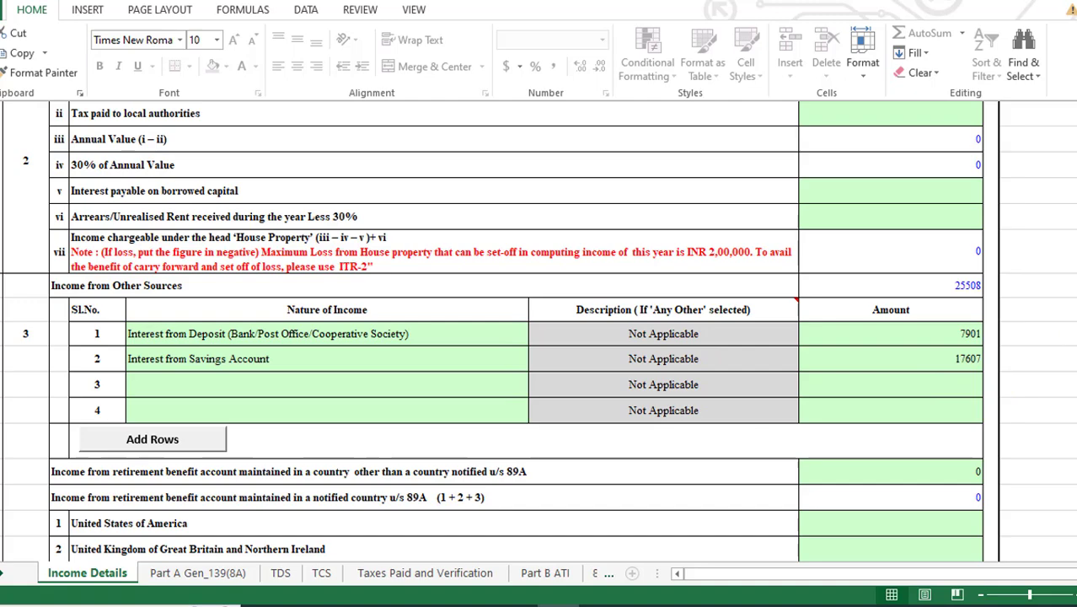
{"action": "left_click_drag", "start_coordinate": [1076, 330], "coordinate": [1076, 344]}
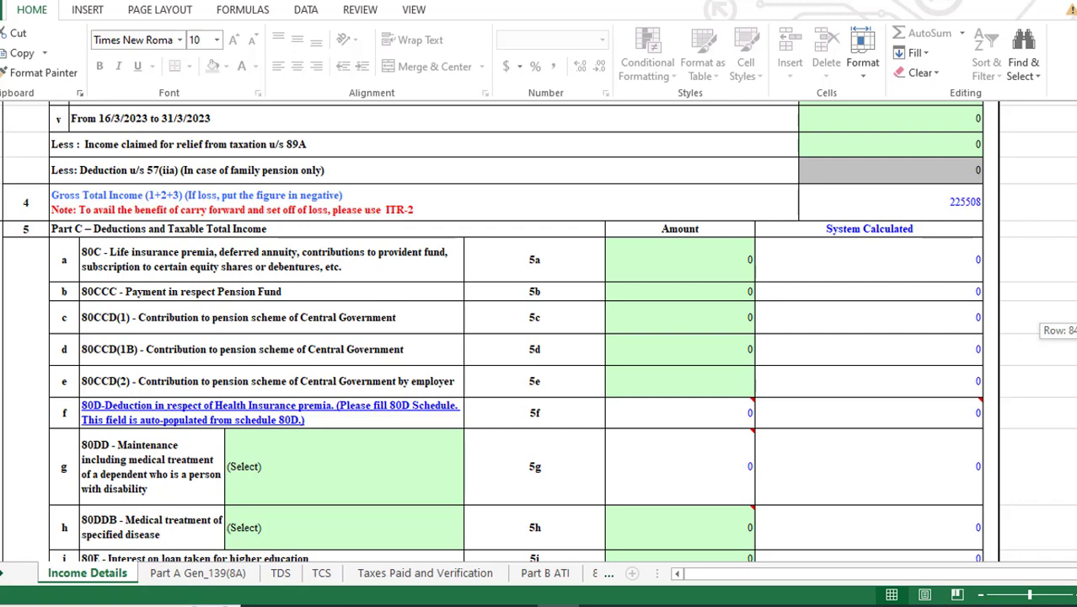
{"action": "left_click_drag", "start_coordinate": [1076, 344], "coordinate": [1075, 333]}
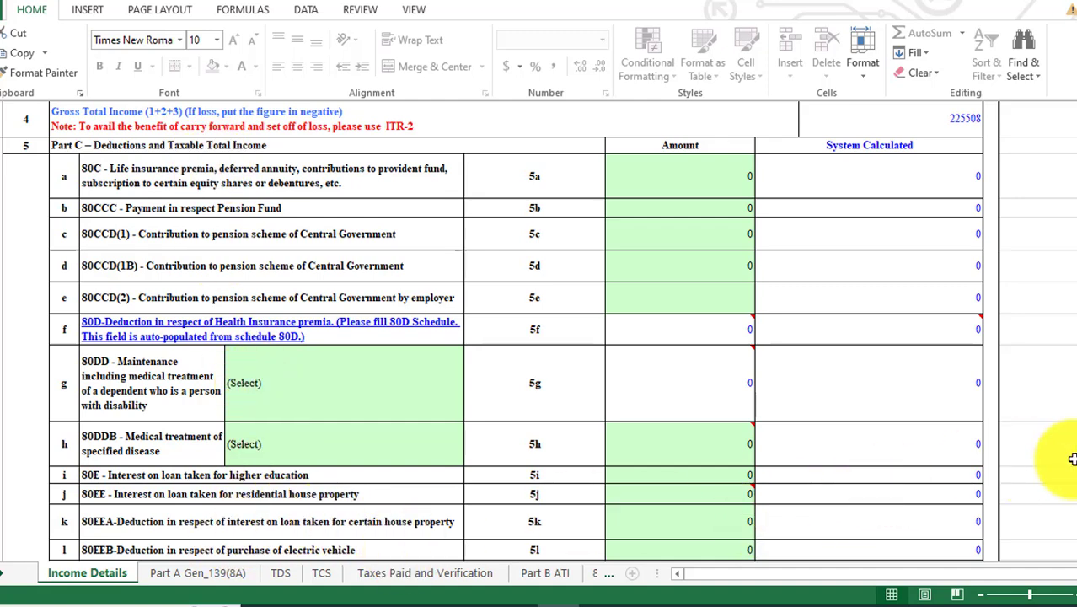
Review the remaining Part C deductions, total income, exempt income and tax computation rows of the Income Details sheet.
{"action": "scroll", "coordinate": [1072, 459], "scroll_direction": "down", "scroll_amount": 3}
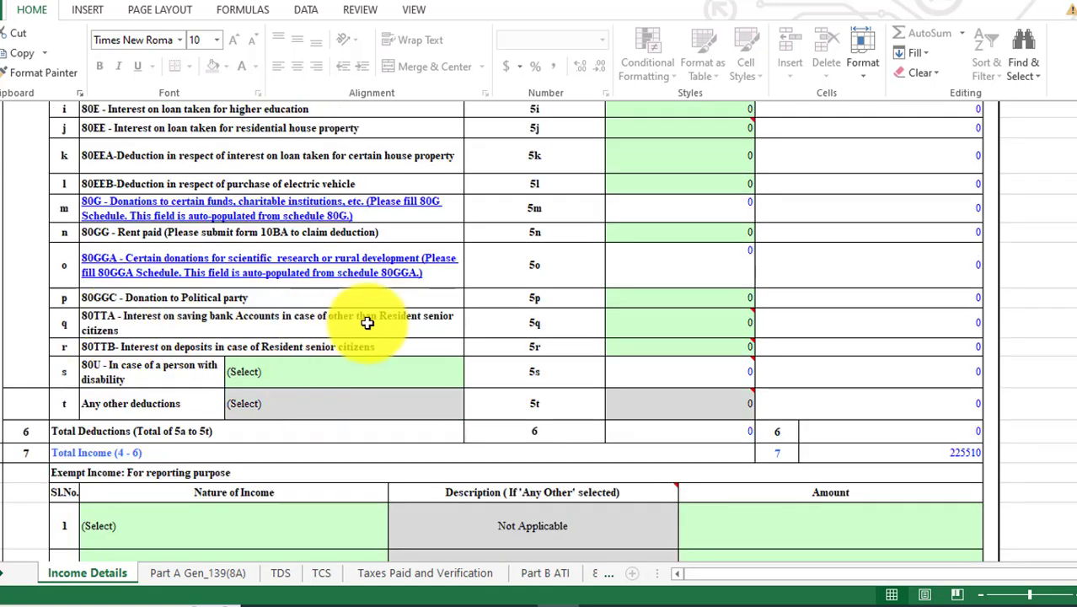
{"action": "mouse_move", "coordinate": [647, 323]}
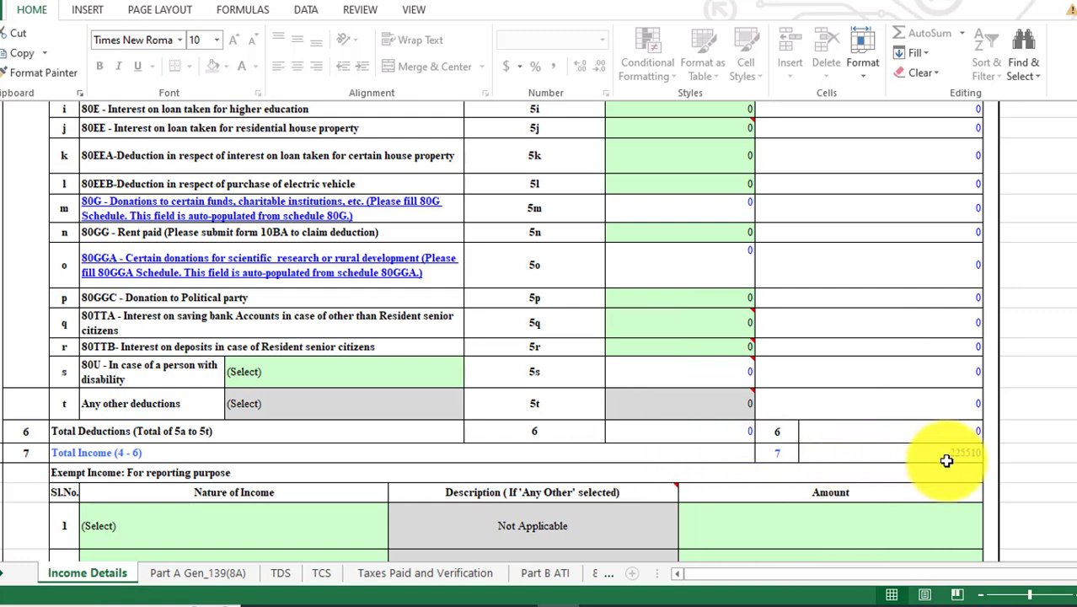
{"action": "scroll", "coordinate": [1038, 441], "scroll_direction": "down", "scroll_amount": 5}
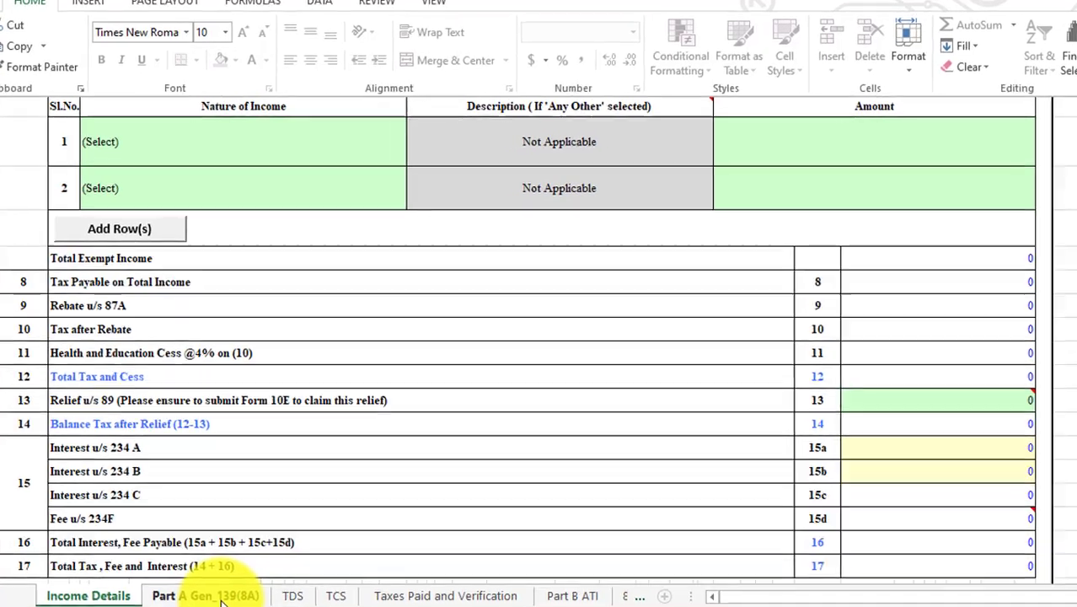
In Part A Gen_139(8A), answer No to whether a return was previously filed for this assessment year.
{"action": "left_click", "coordinate": [213, 575]}
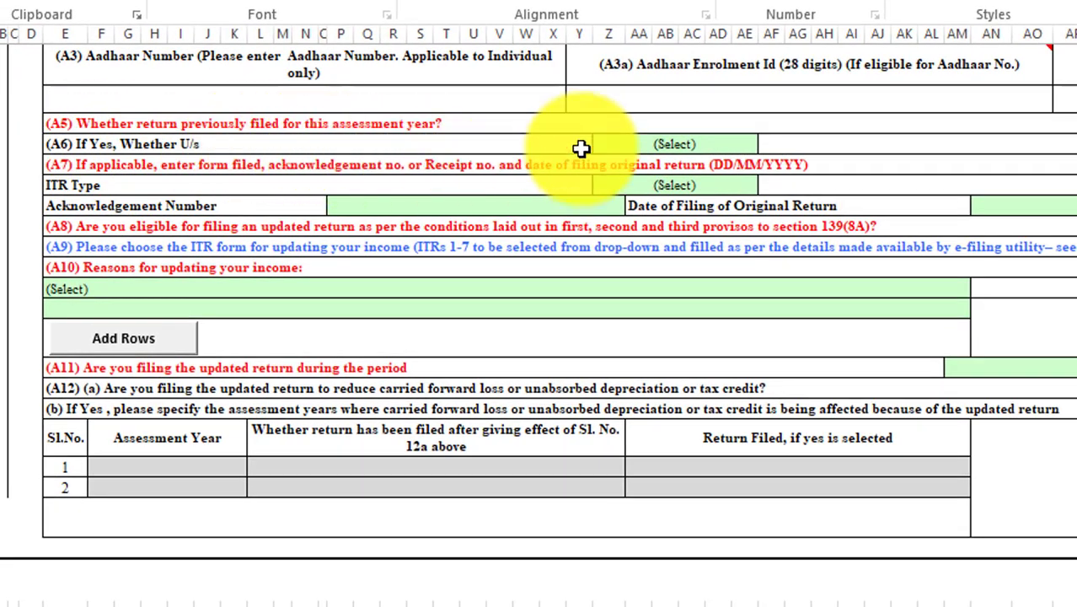
{"action": "key", "text": "alt+Down"}
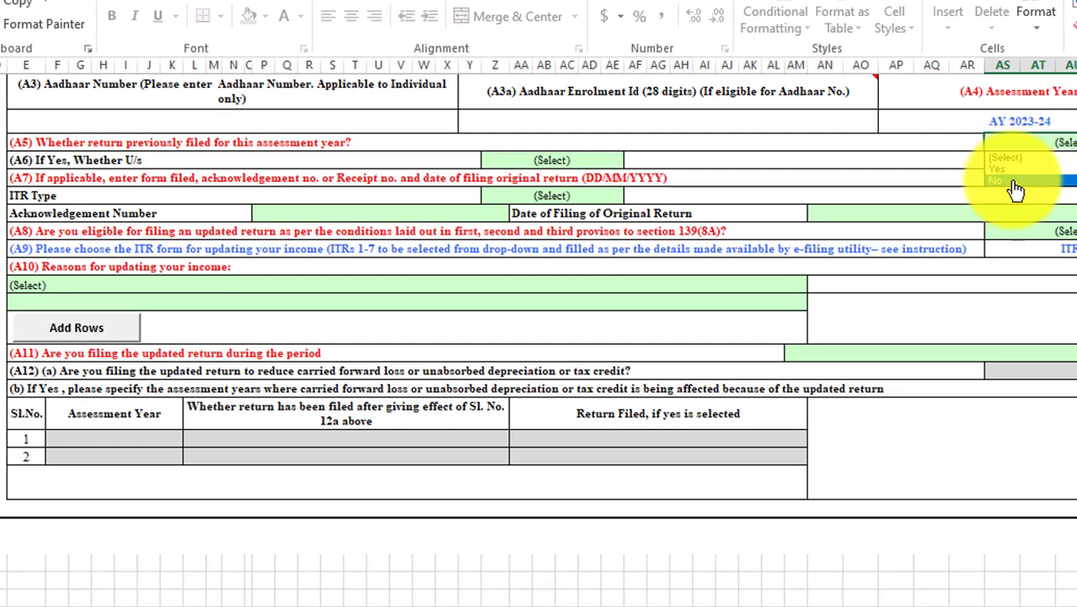
{"action": "left_click", "coordinate": [1016, 183]}
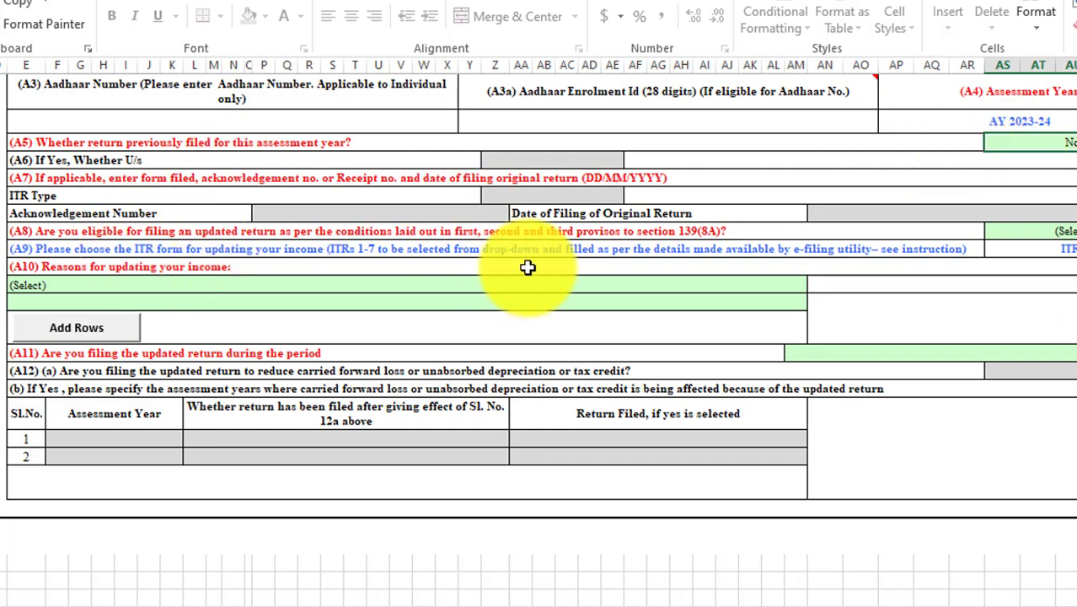
Try answering the previously filed question with Yes, using Other as the section and ITR1 as the original ITR type.
{"action": "left_click", "coordinate": [1010, 160]}
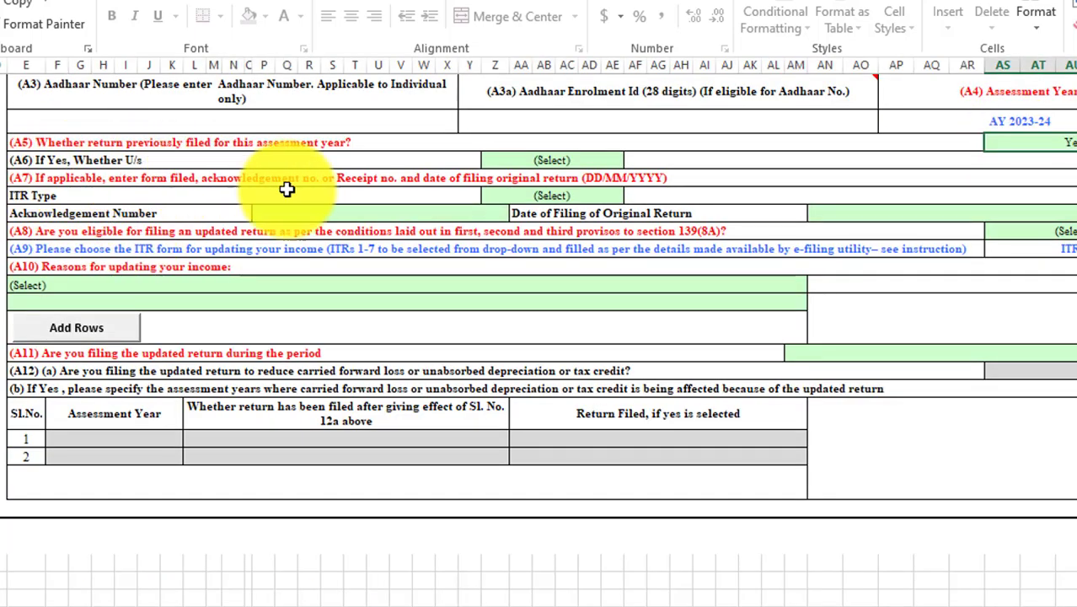
{"action": "left_click", "coordinate": [577, 162]}
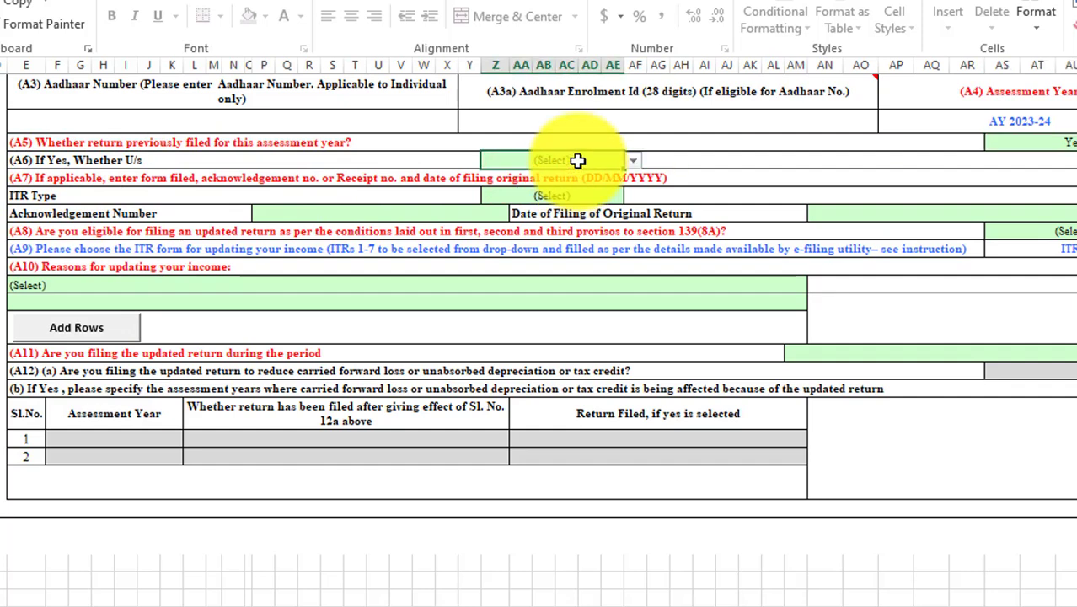
{"action": "left_click", "coordinate": [632, 161]}
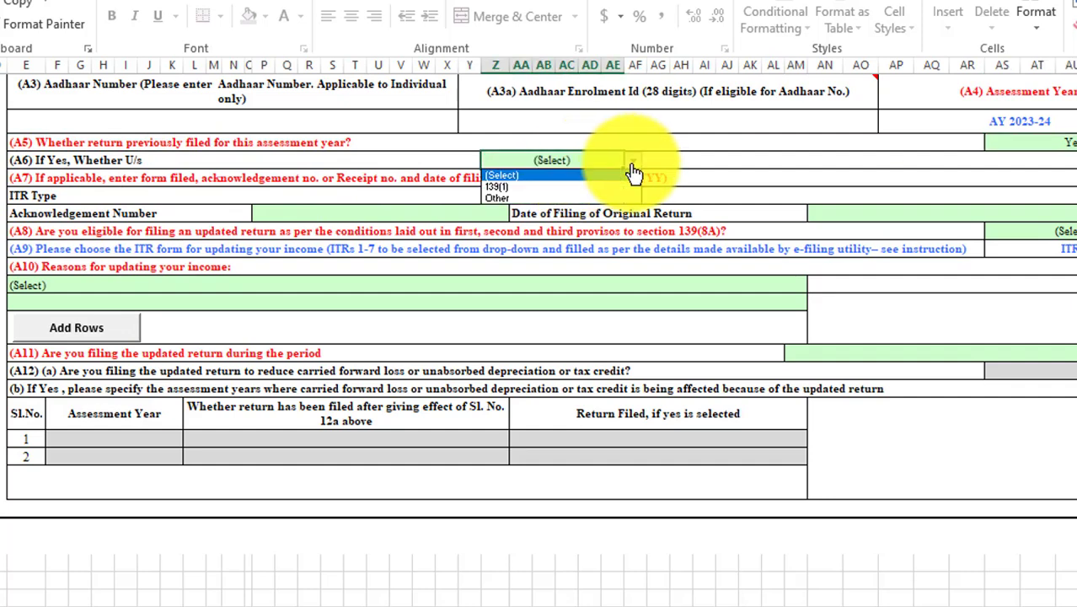
{"action": "left_click", "coordinate": [590, 198]}
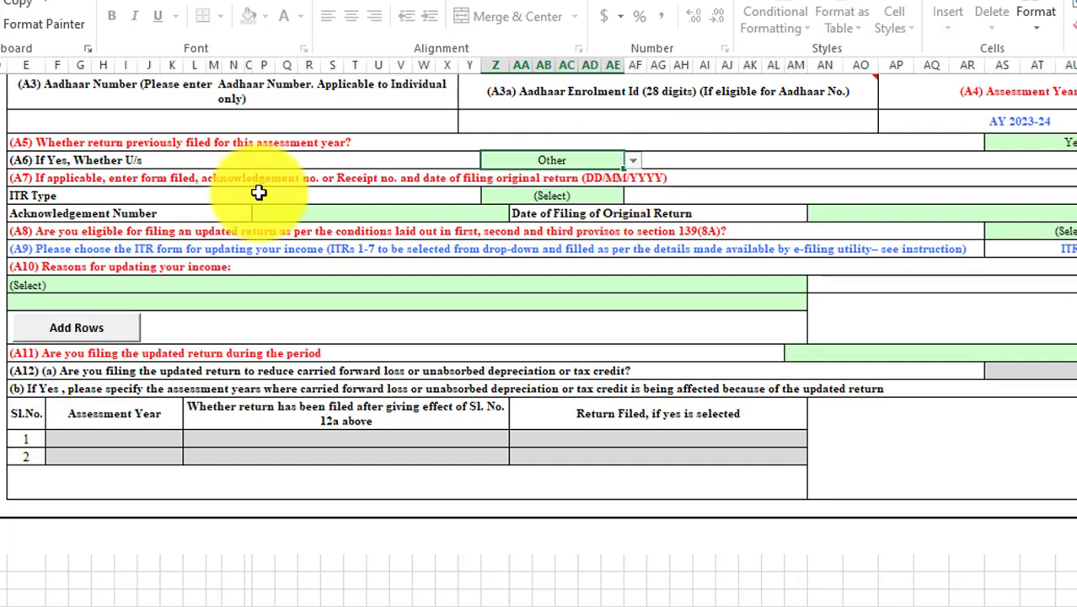
{"action": "left_click", "coordinate": [582, 203]}
{"action": "key", "text": "alt+Down"}
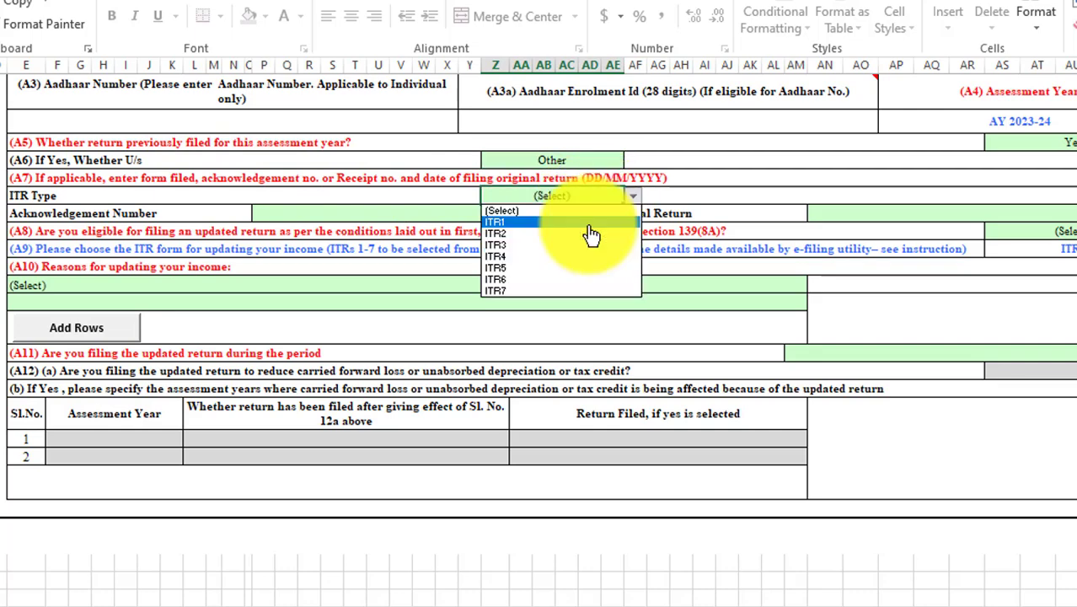
{"action": "left_click", "coordinate": [591, 224]}
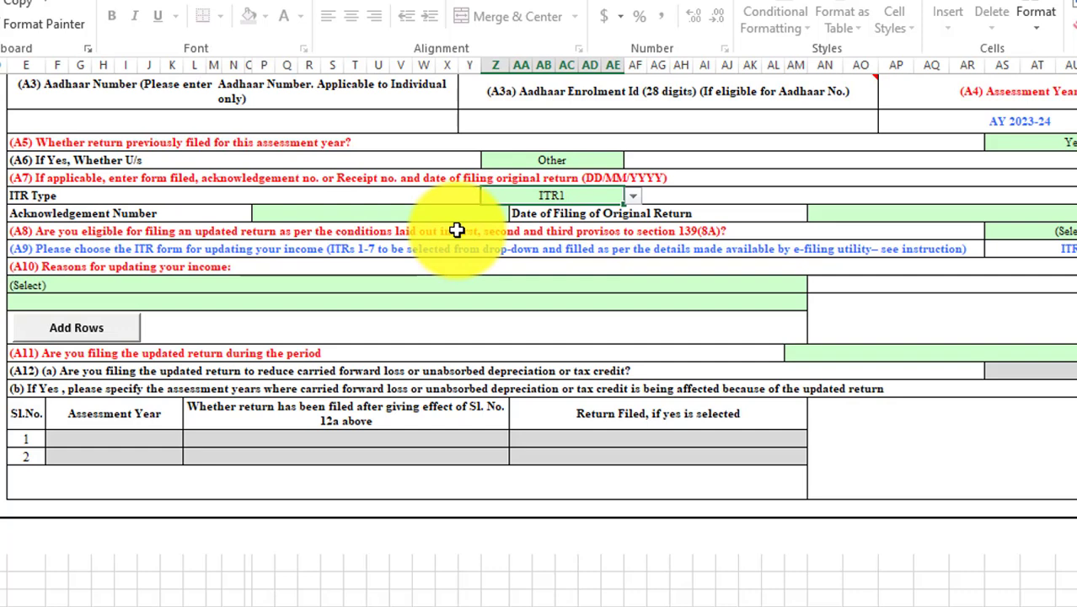
{"action": "left_click", "coordinate": [330, 212]}
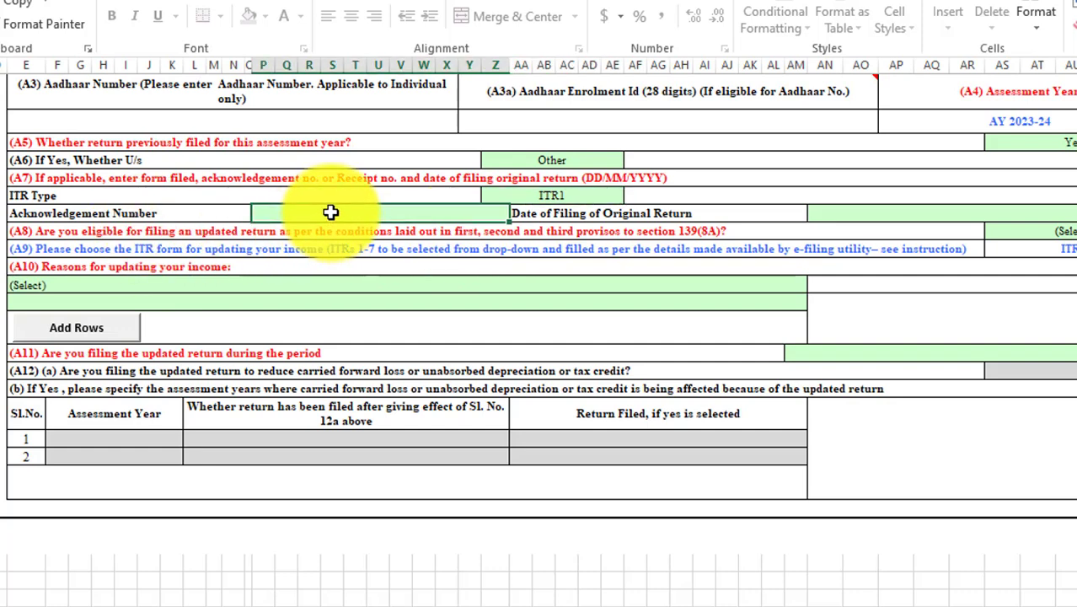
{"action": "left_click", "coordinate": [872, 220]}
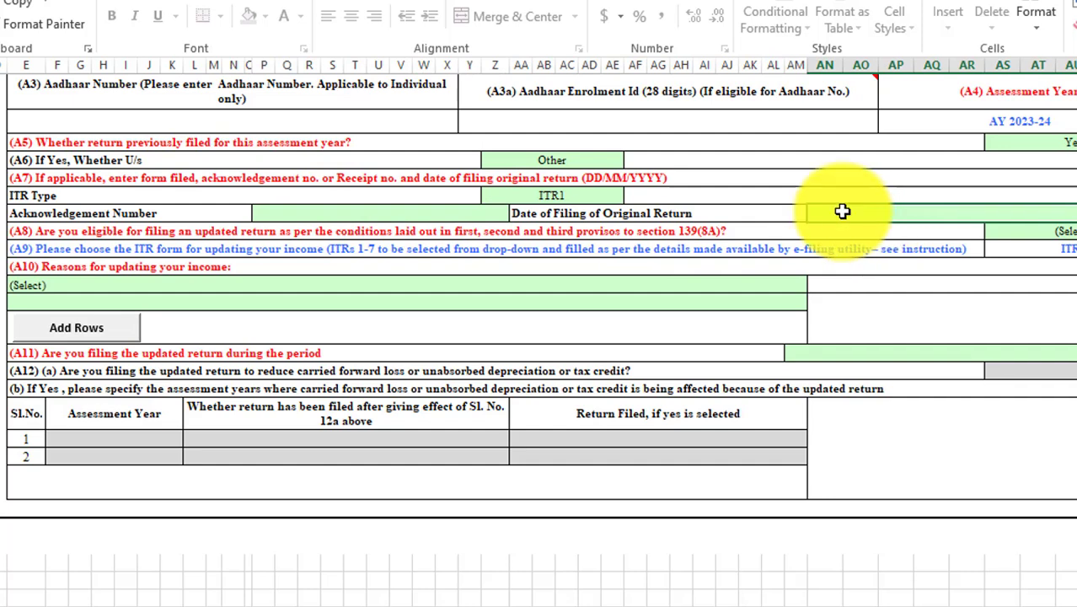
Set the answer on whether a return was previously filed (A5) back to No.
{"action": "left_click", "coordinate": [1051, 142]}
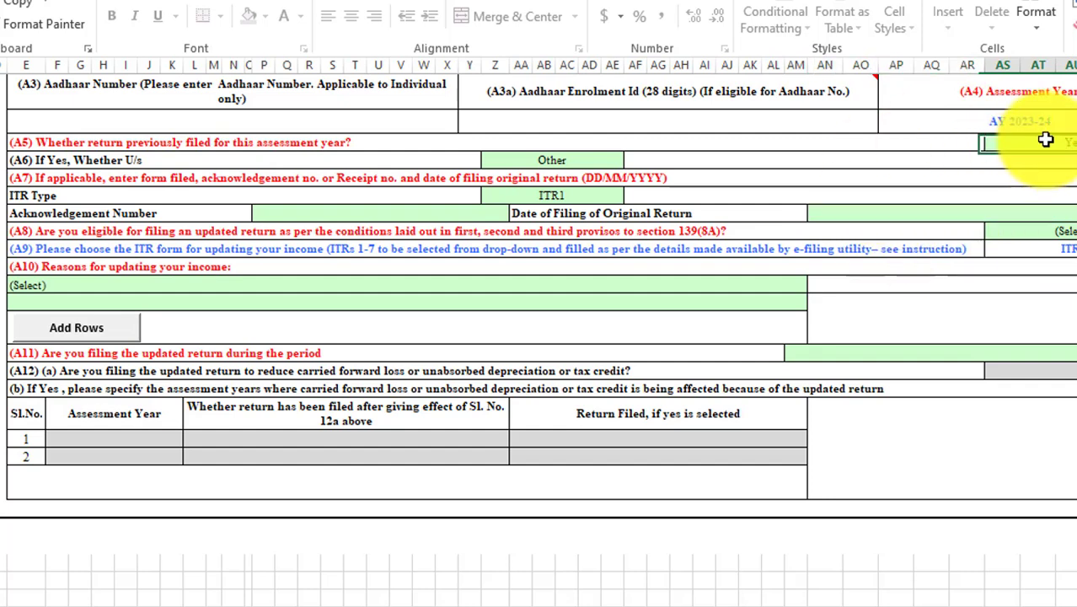
{"action": "left_click", "coordinate": [1055, 149]}
{"action": "left_click", "coordinate": [1038, 176]}
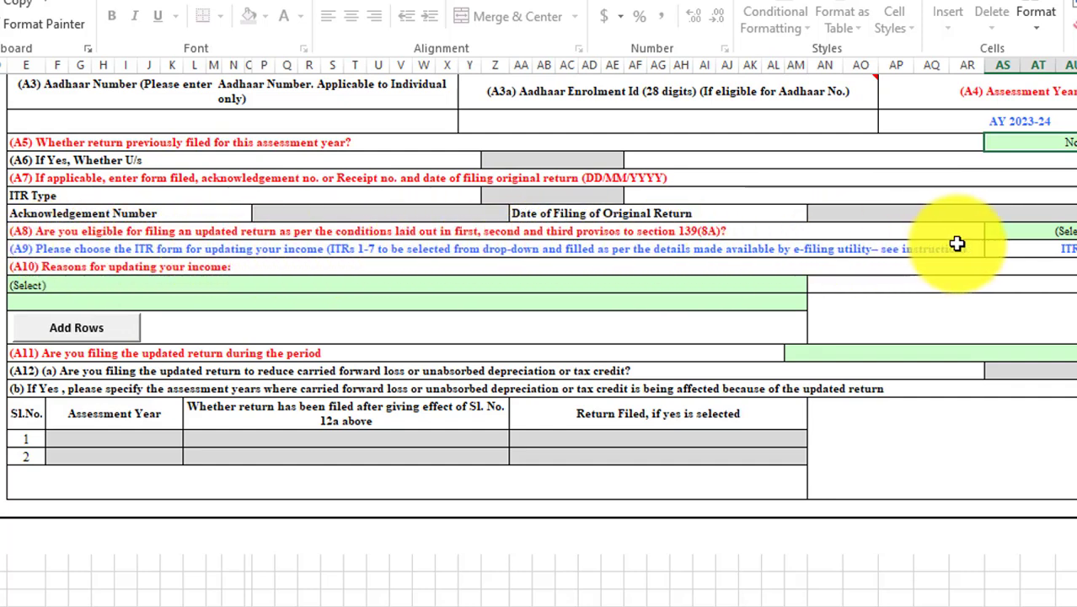
Answer Yes to updated return eligibility (A8) and choose Return previously not filed as the reason for updating income (A10).
{"action": "left_click", "coordinate": [1012, 232]}
{"action": "left_click", "coordinate": [1020, 265]}
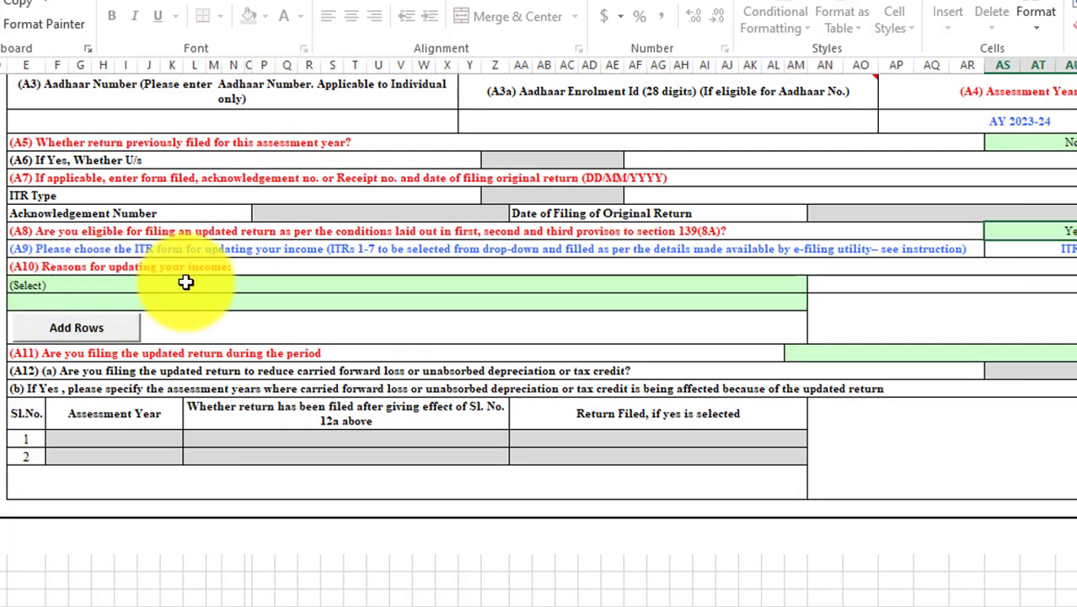
{"action": "left_click", "coordinate": [314, 289]}
{"action": "key", "text": "alt+Down"}
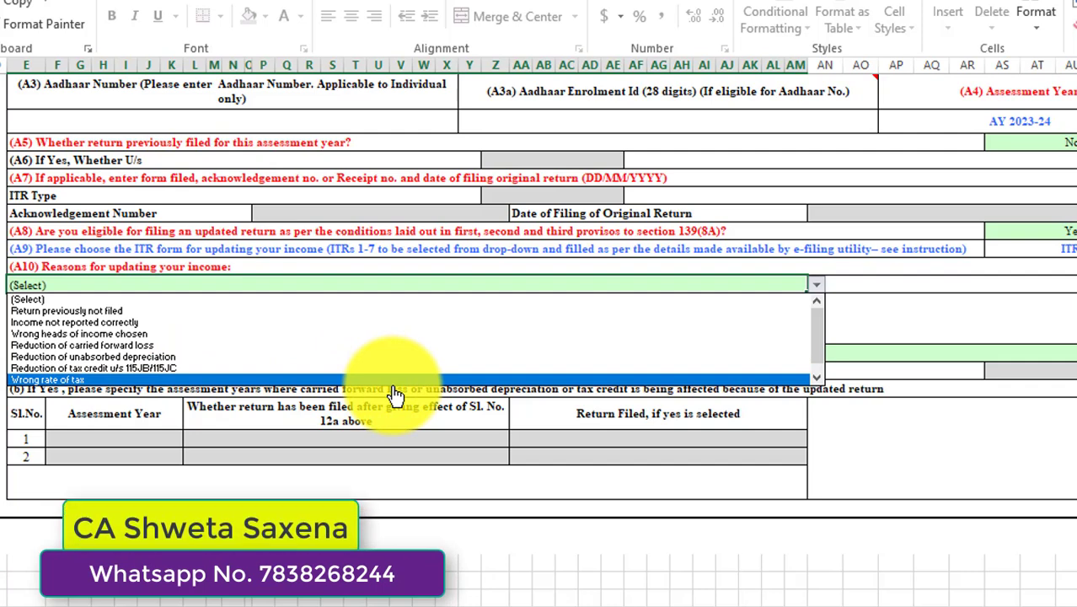
{"action": "left_click", "coordinate": [44, 312]}
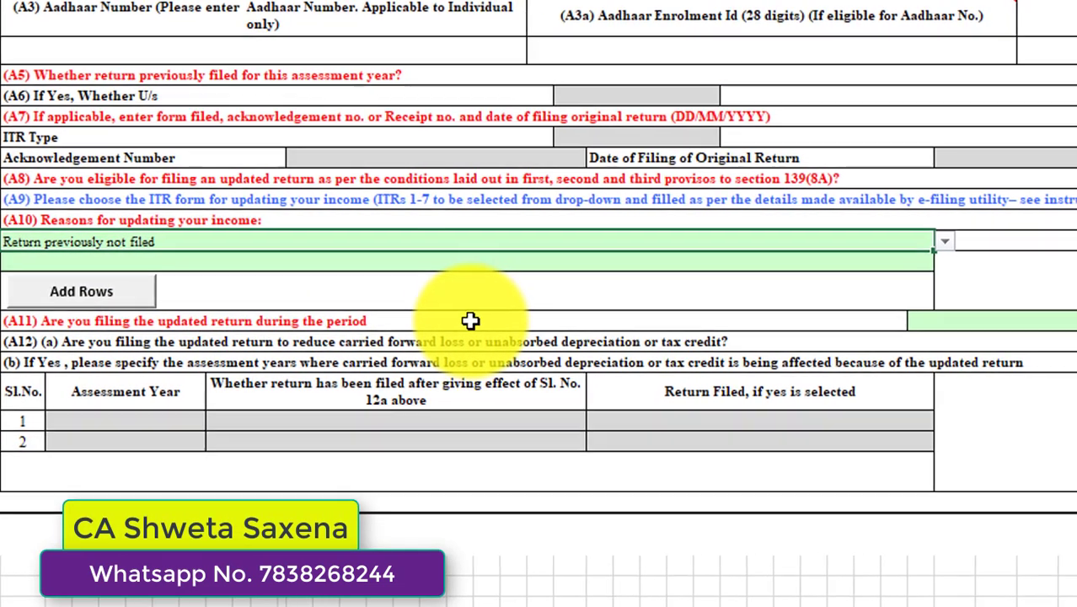
Set the updated return filing period (A11) to Up to 12 months from the end of Relevant Assessment Year.
{"action": "left_click", "coordinate": [1046, 322]}
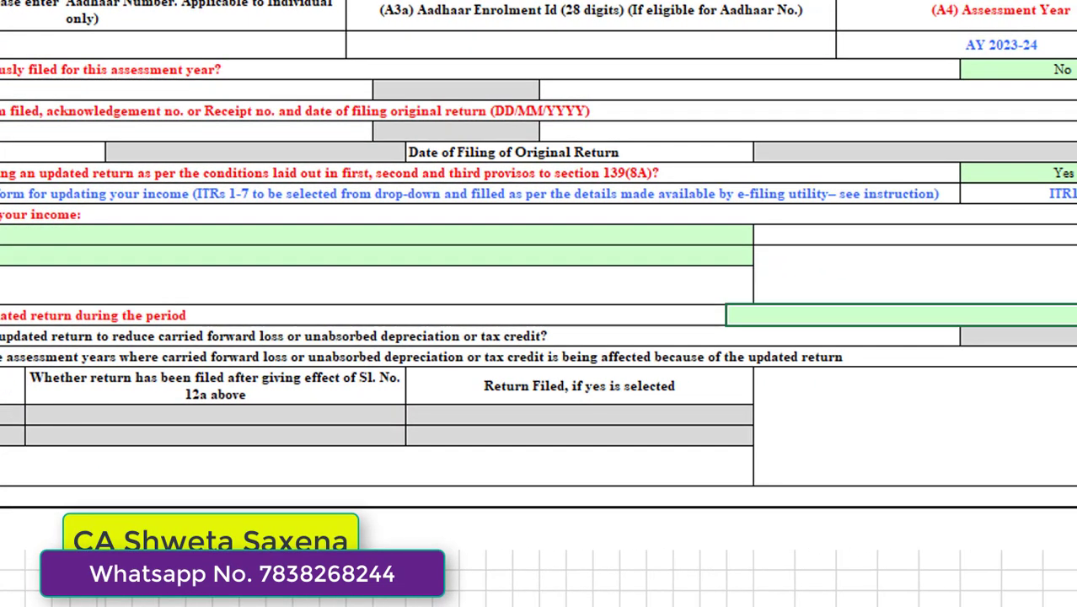
{"action": "left_click", "coordinate": [1070, 320]}
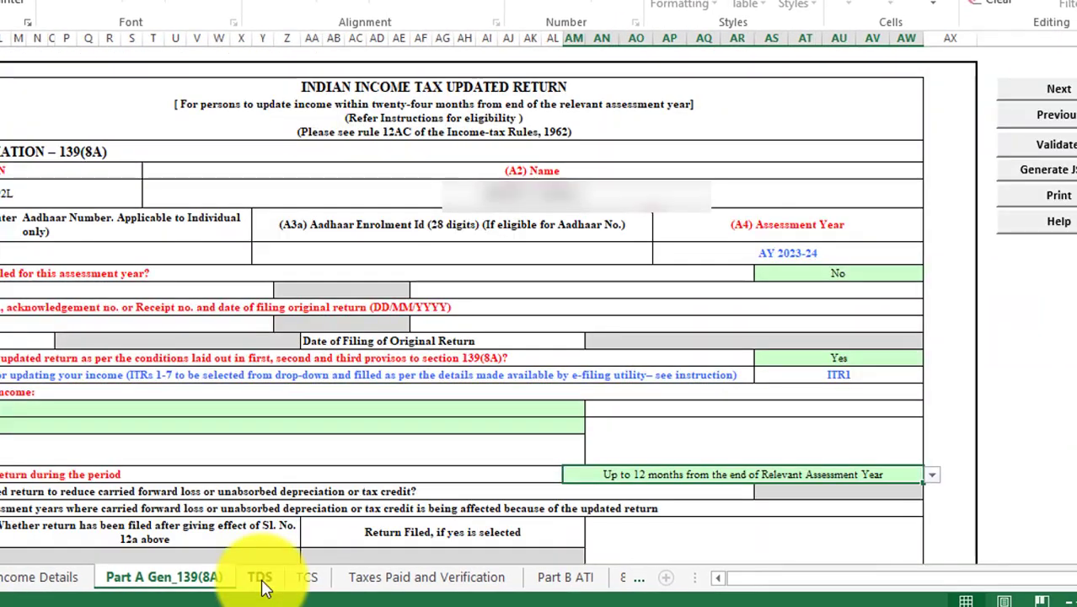
Review the TDS, TCS and Taxes Paid and Verification sheets, dismissing the alerts on tax credits and payments.
{"action": "left_click", "coordinate": [261, 579]}
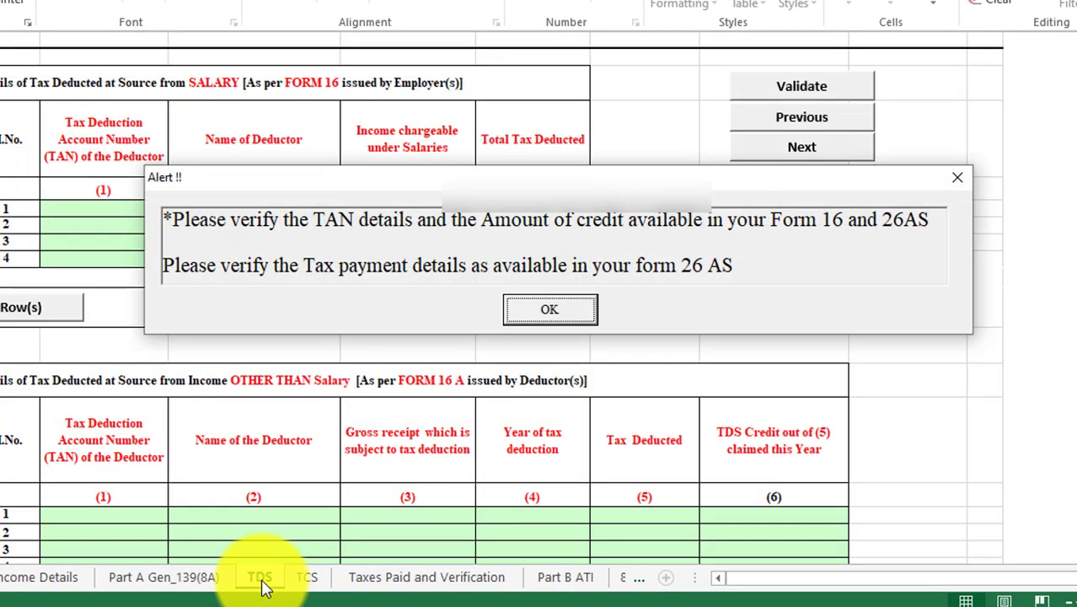
{"action": "left_click", "coordinate": [539, 311]}
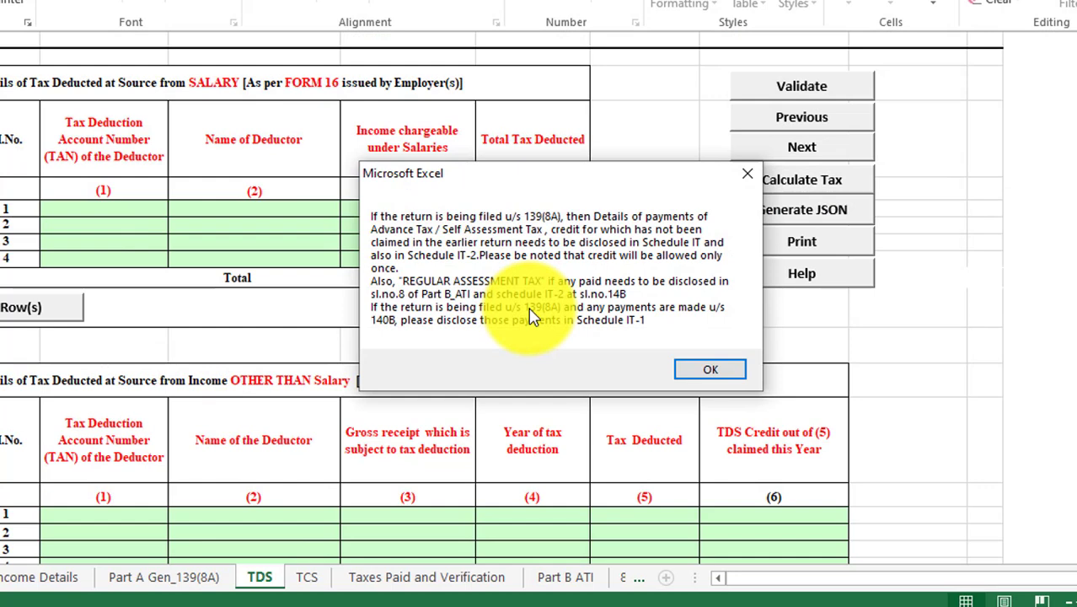
{"action": "left_click", "coordinate": [730, 374]}
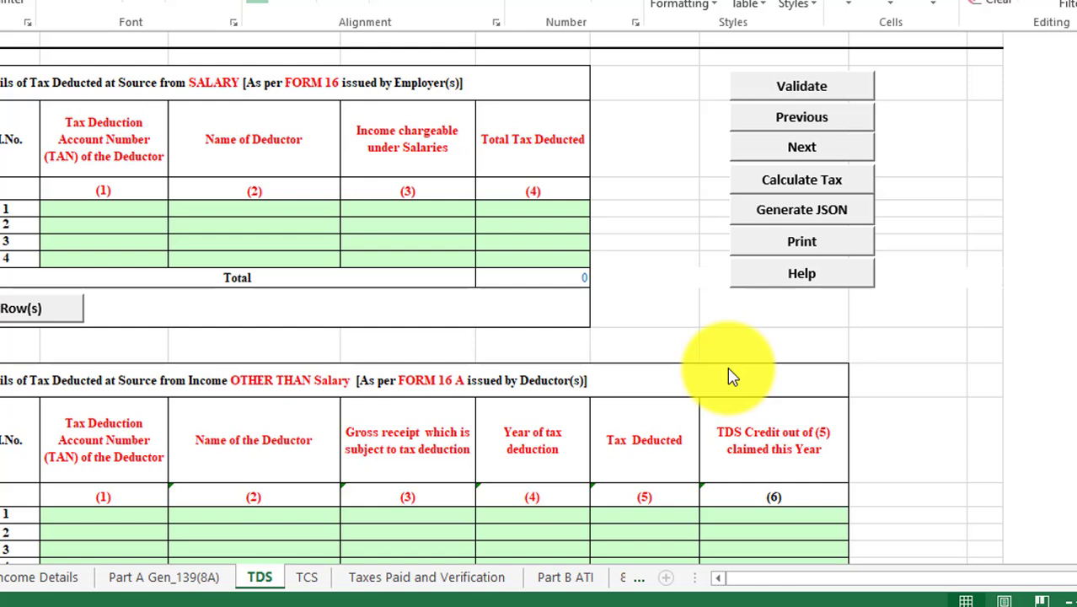
{"action": "left_click", "coordinate": [306, 585]}
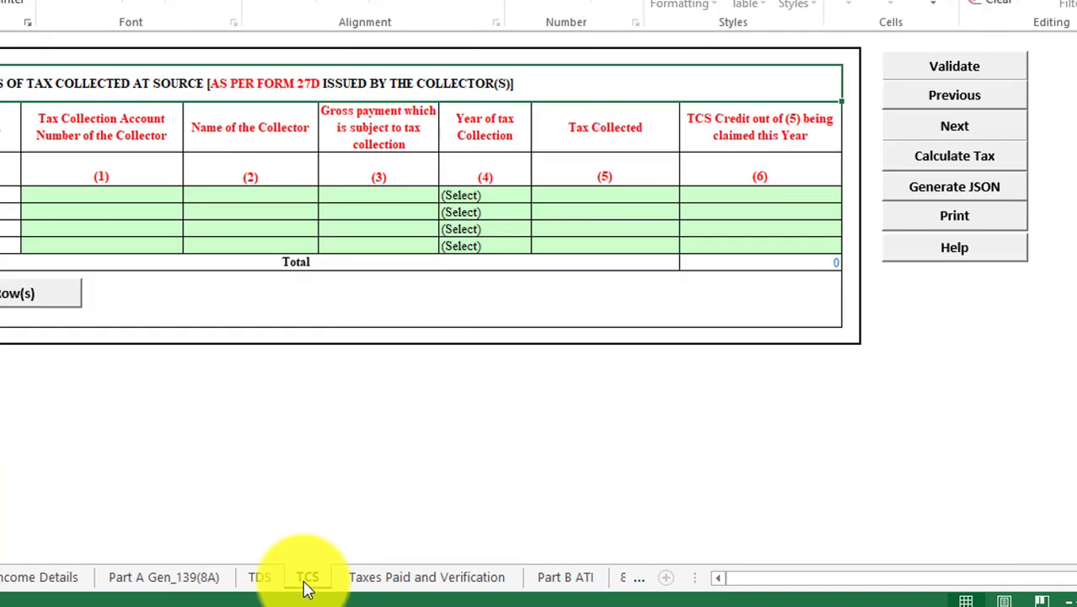
{"action": "left_click", "coordinate": [375, 587]}
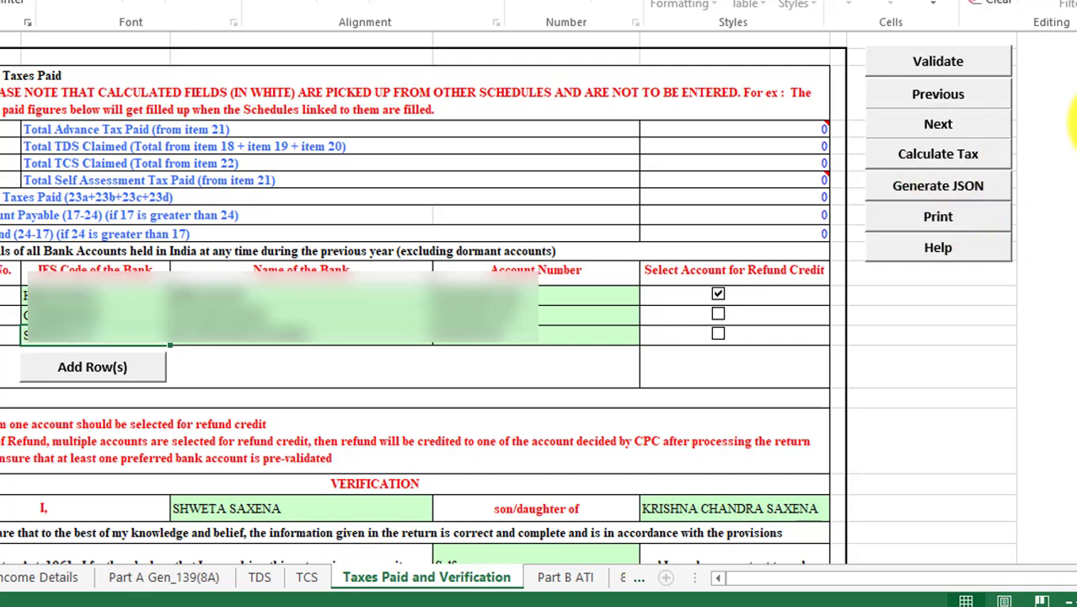
Look up the income chargeable under Salaries in Income Details and enter 200000 as Income from Salary in Part B ATI.
{"action": "left_click", "coordinate": [567, 579]}
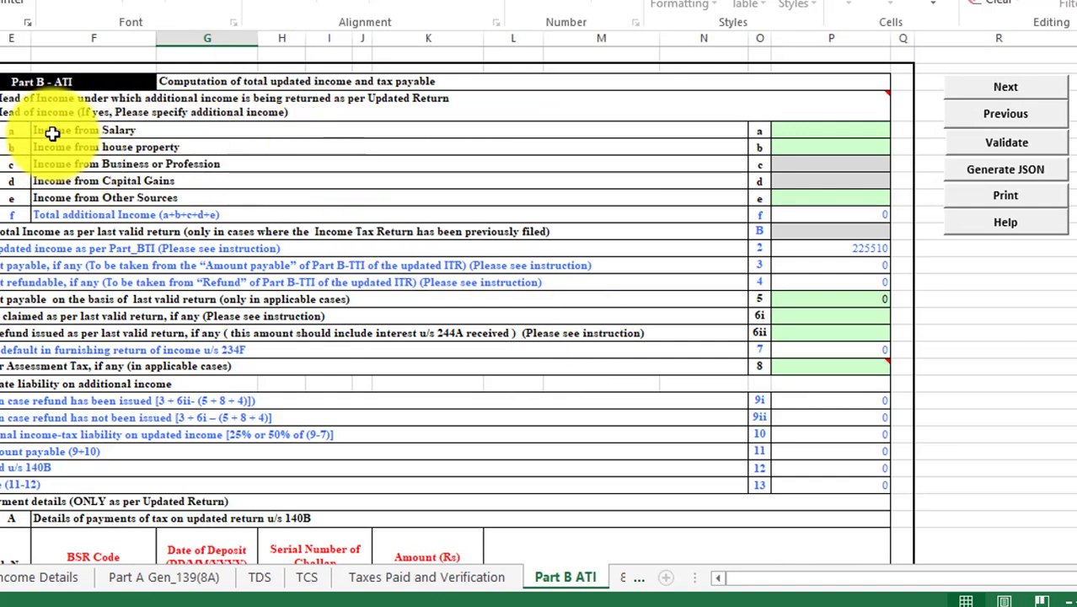
{"action": "left_click", "coordinate": [818, 134]}
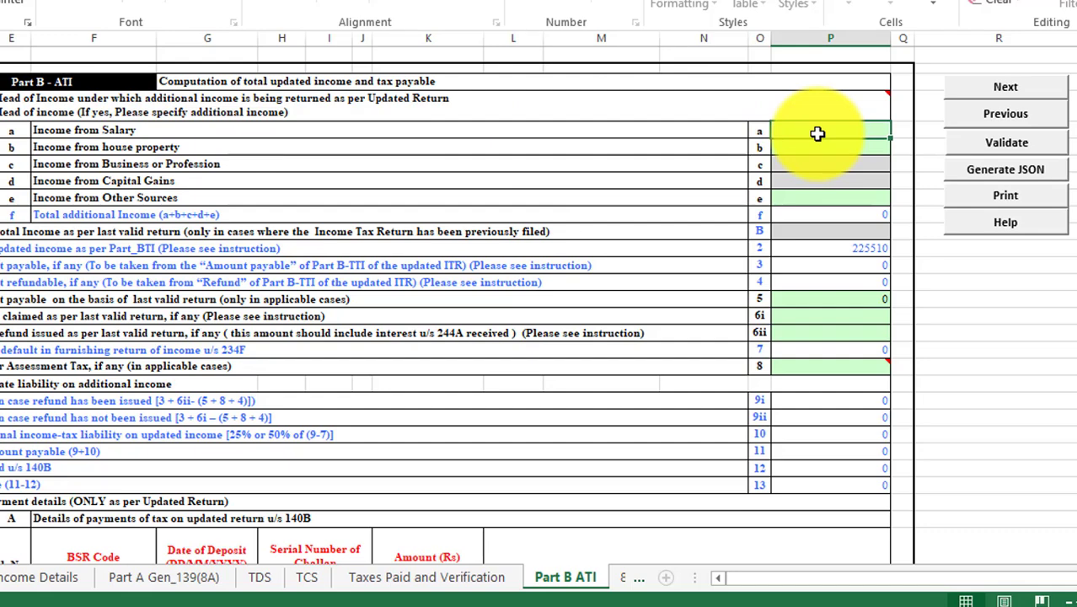
{"action": "left_click", "coordinate": [59, 578]}
{"action": "scroll", "coordinate": [224, 418], "scroll_direction": "up", "scroll_amount": 10}
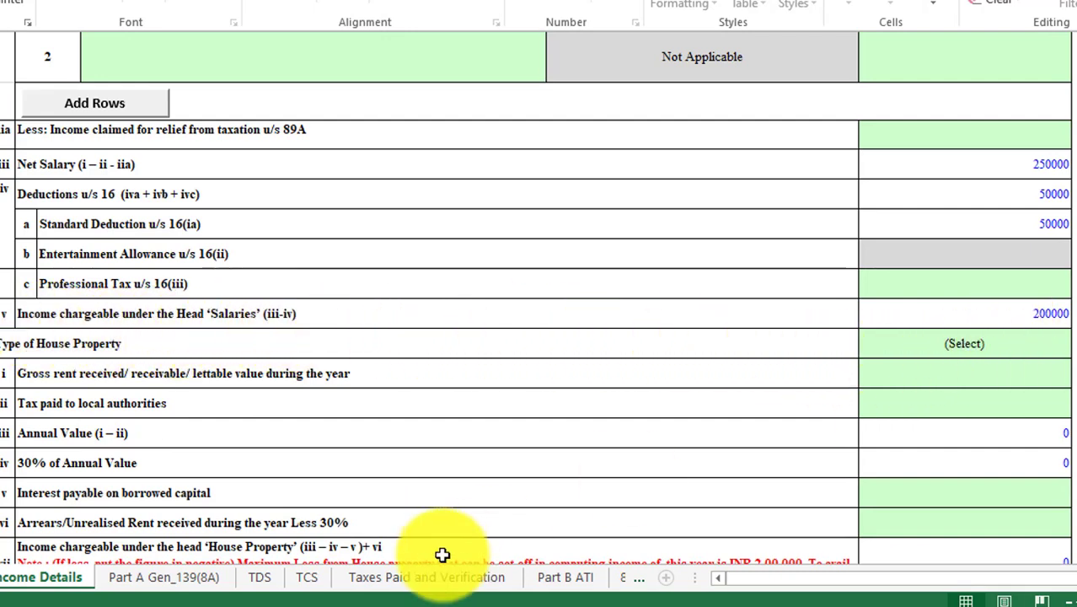
{"action": "left_click", "coordinate": [563, 580]}
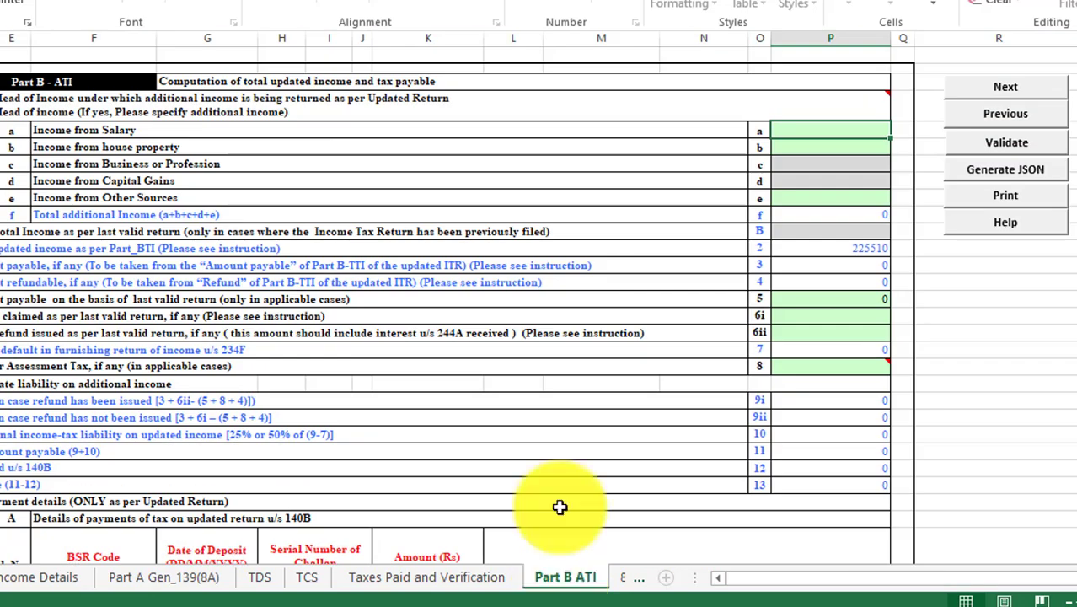
{"action": "type", "text": "200000"}
{"action": "key", "text": "Return"}
{"action": "key", "text": "Return"}
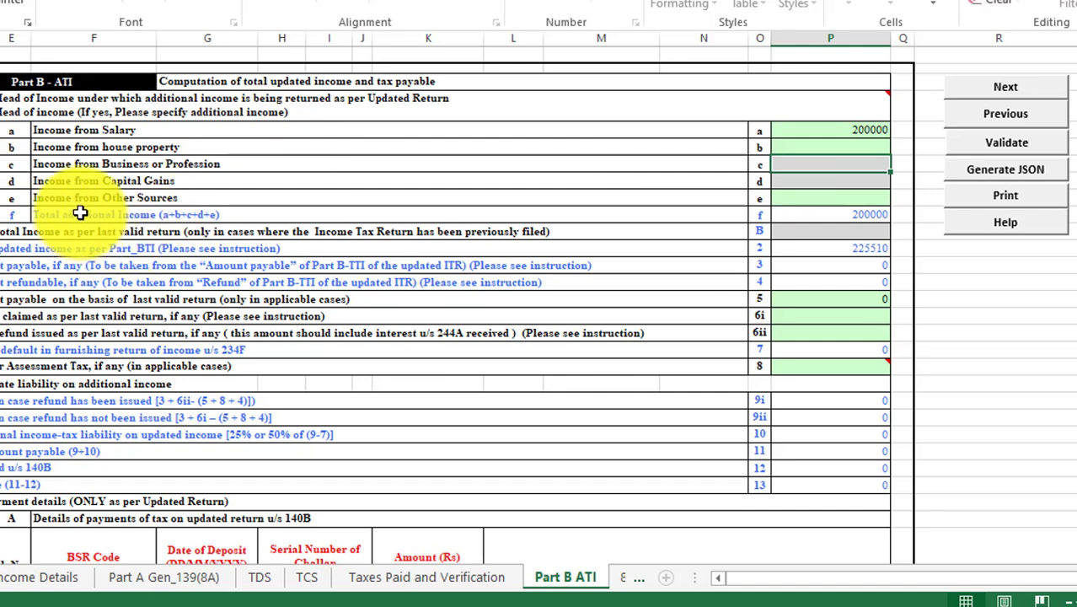
Look up the income from other sources in Income Details, enter 25508 as Income from Other Sources in Part B ATI, and validate the sheet.
{"action": "left_click", "coordinate": [818, 198]}
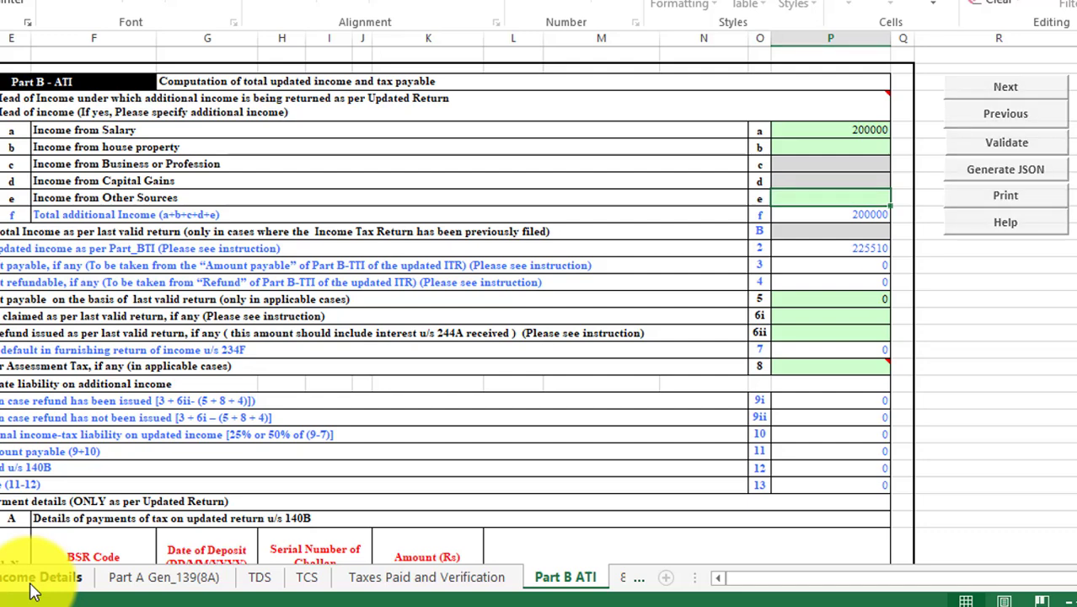
{"action": "left_click", "coordinate": [31, 577]}
{"action": "scroll", "coordinate": [540, 295], "scroll_direction": "down", "scroll_amount": 5}
{"action": "scroll", "coordinate": [540, 295], "scroll_direction": "down", "scroll_amount": 5}
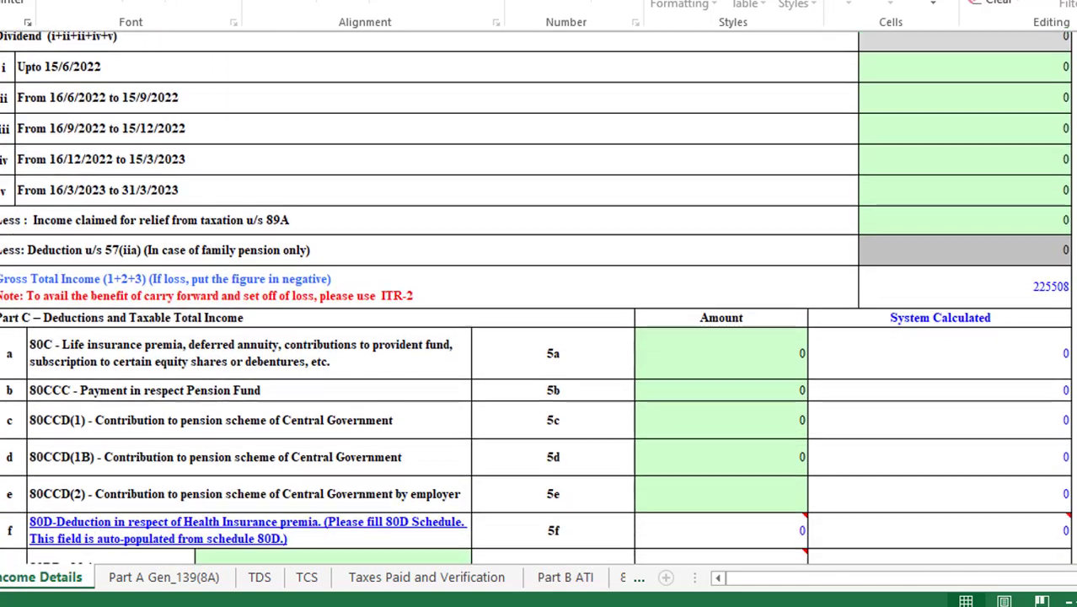
{"action": "scroll", "coordinate": [105, 138], "scroll_direction": "up", "scroll_amount": 10}
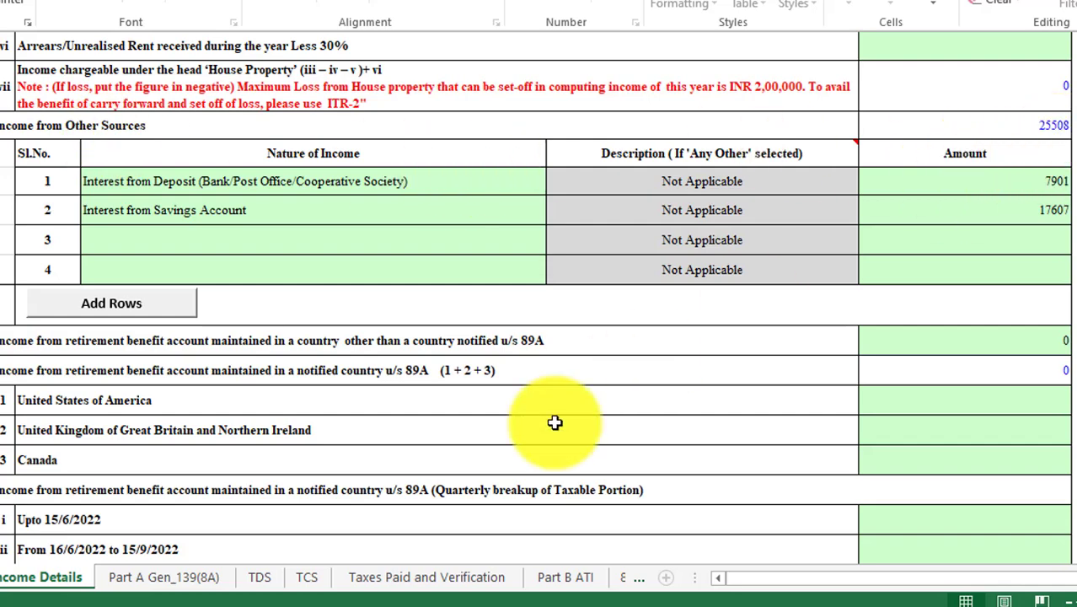
{"action": "left_click", "coordinate": [563, 578]}
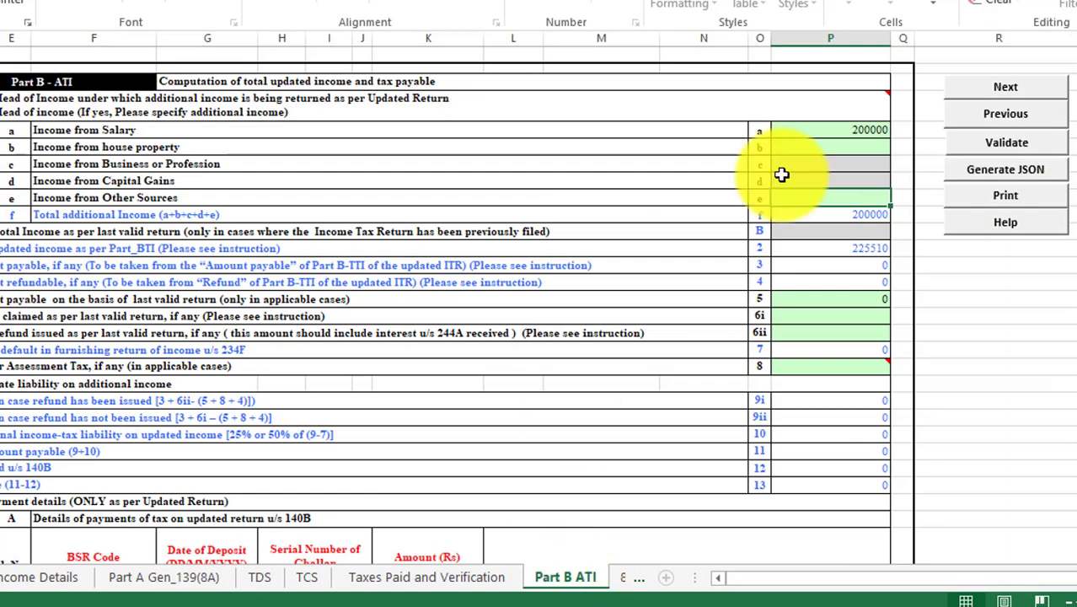
{"action": "left_click", "coordinate": [1011, 145]}
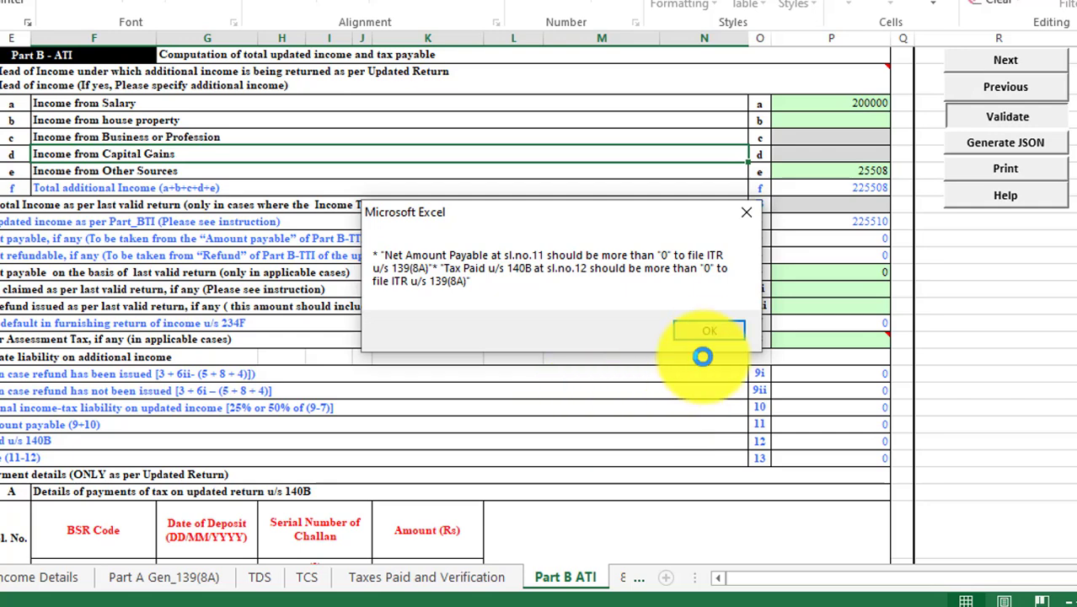
{"action": "left_click", "coordinate": [709, 333]}
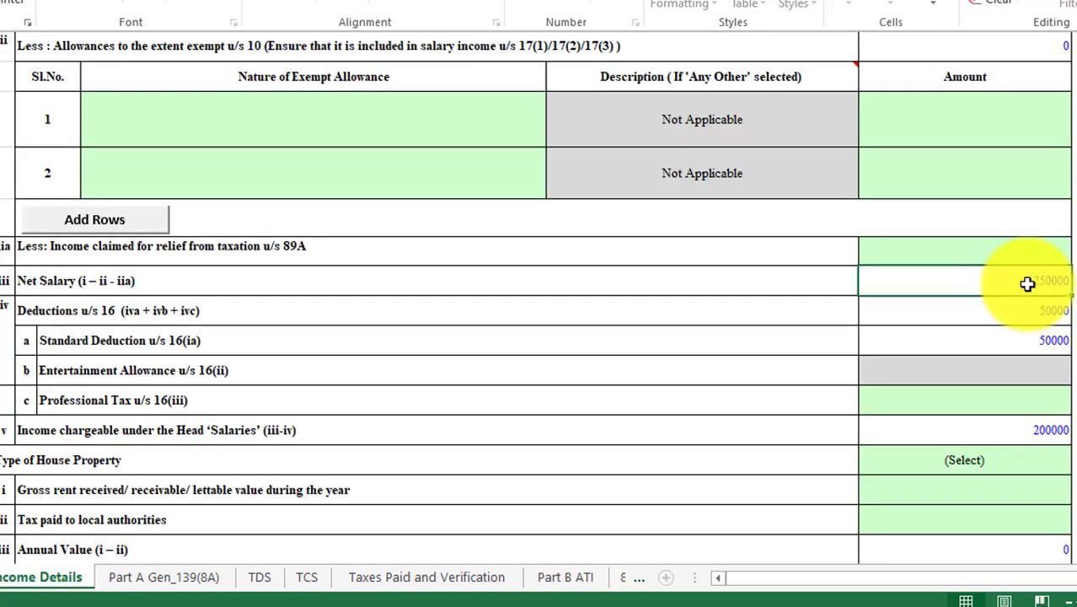
Set Salary as per section 17(1) in Income Details to 350000.
{"action": "double_click", "coordinate": [1028, 284]}
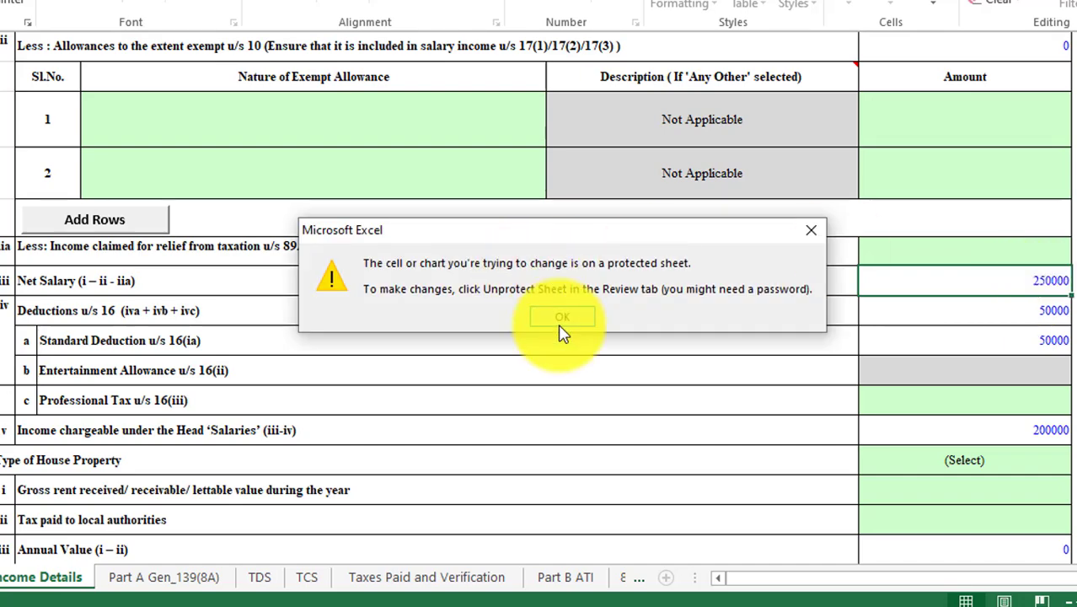
{"action": "left_click", "coordinate": [560, 323]}
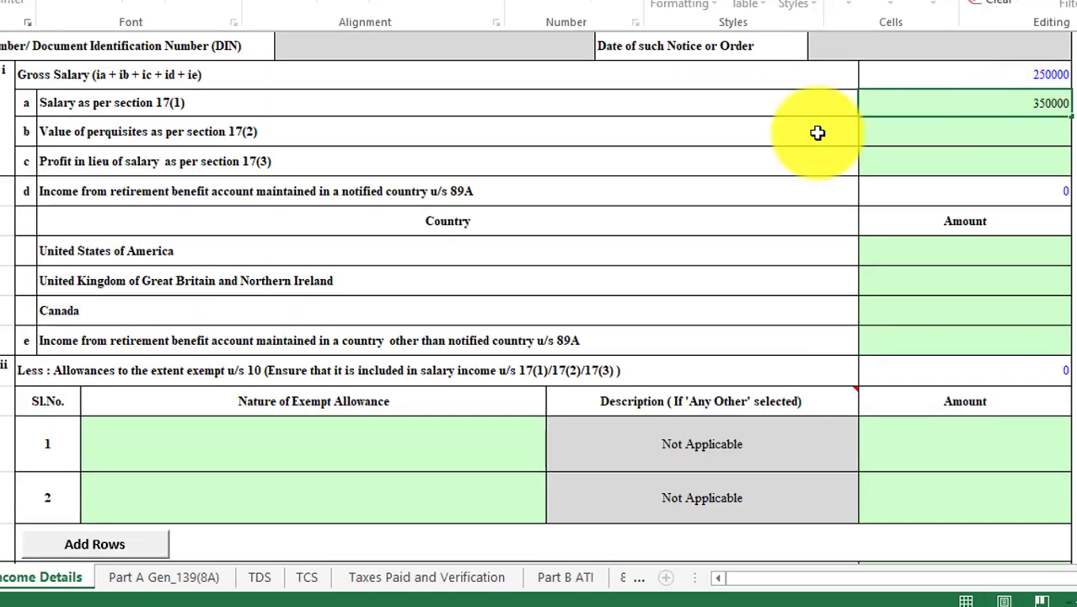
{"action": "left_click", "coordinate": [786, 228]}
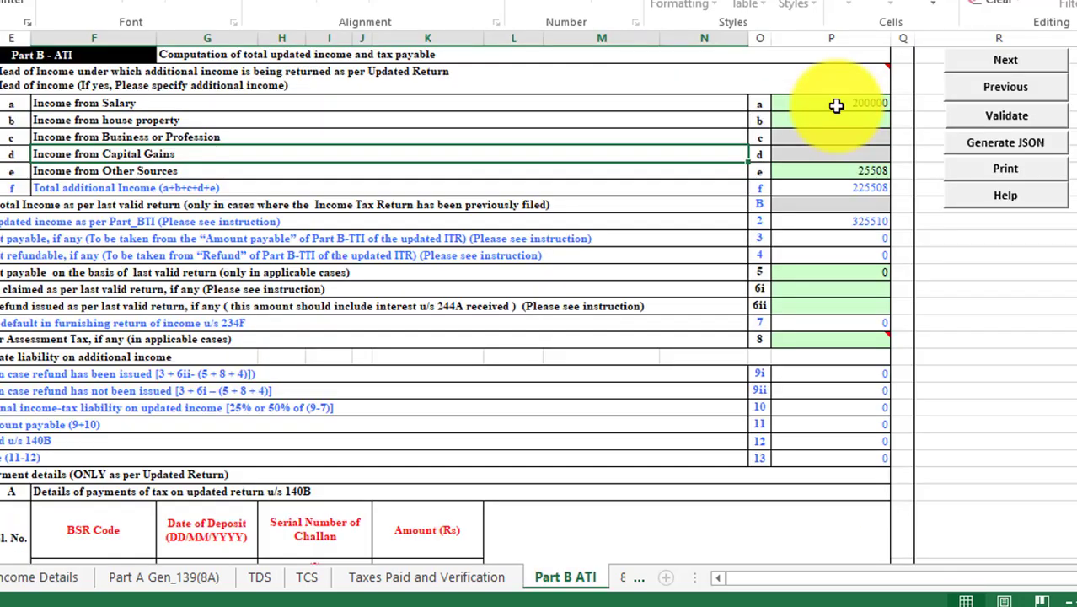
Set Income from Salary in Part B ATI to 300000.
{"action": "double_click", "coordinate": [837, 105]}
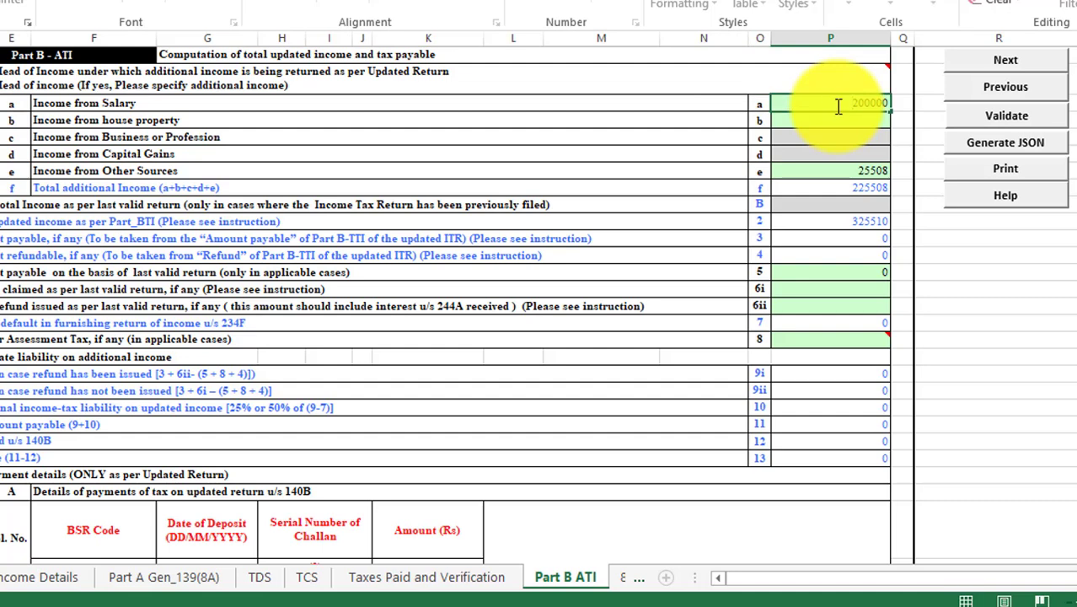
{"action": "type", "text": "300000"}
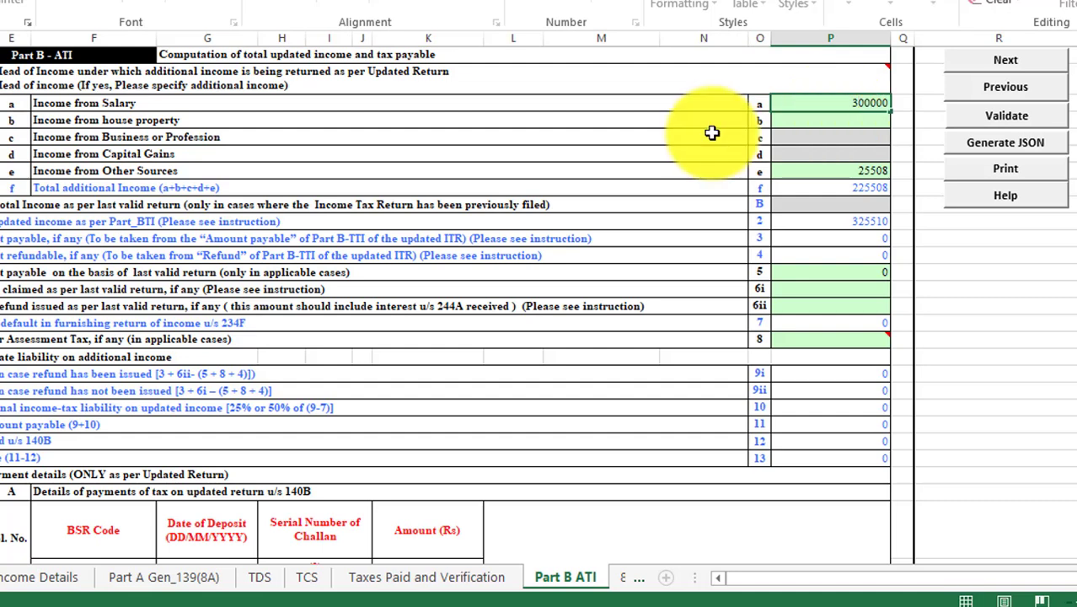
{"action": "left_click", "coordinate": [712, 133]}
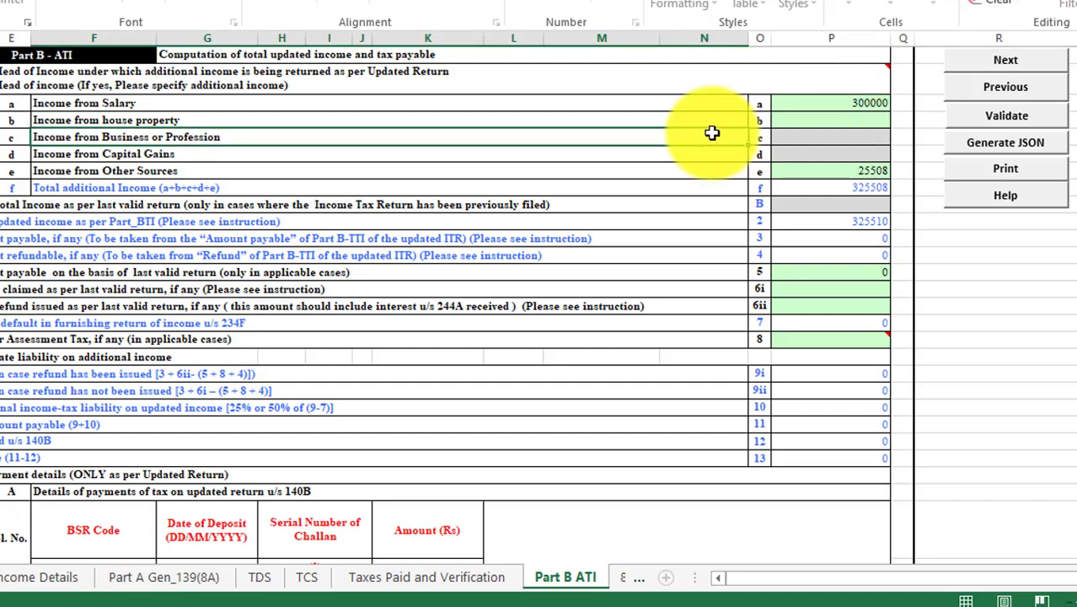
Calculate the tax from Taxes Paid and Verification, and review the resulting fee u/s 234F and the amounts payable in Part B ATI.
{"action": "left_click", "coordinate": [455, 589]}
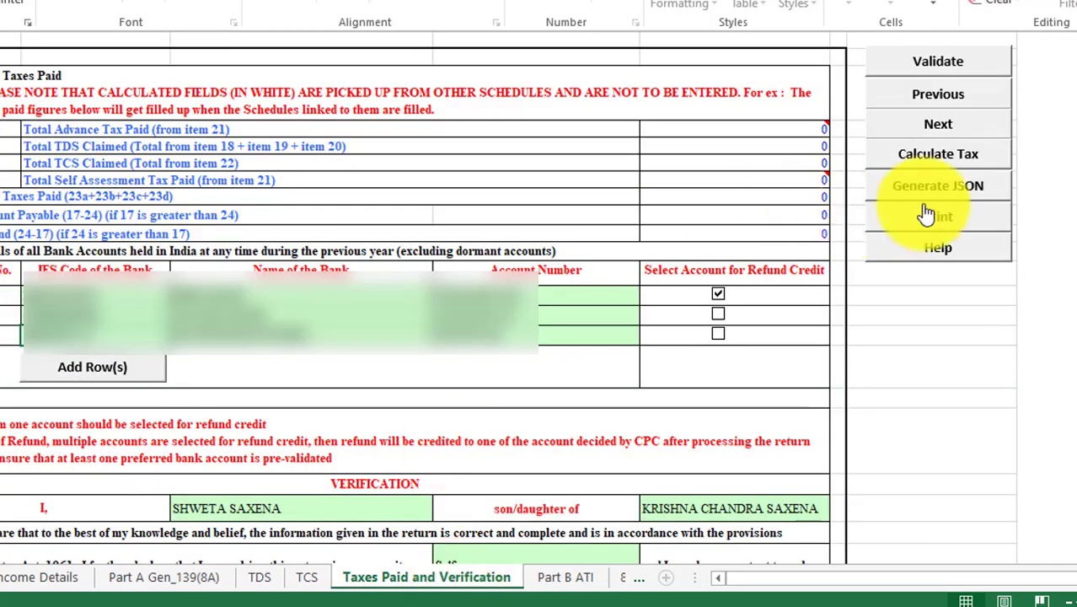
{"action": "left_click", "coordinate": [938, 155]}
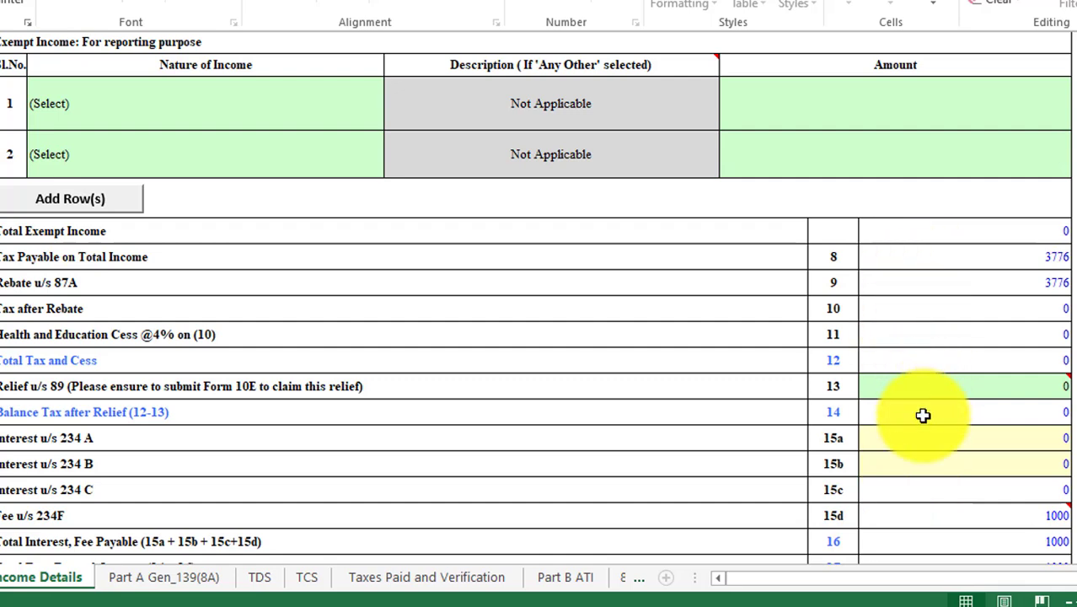
{"action": "mouse_move", "coordinate": [982, 385]}
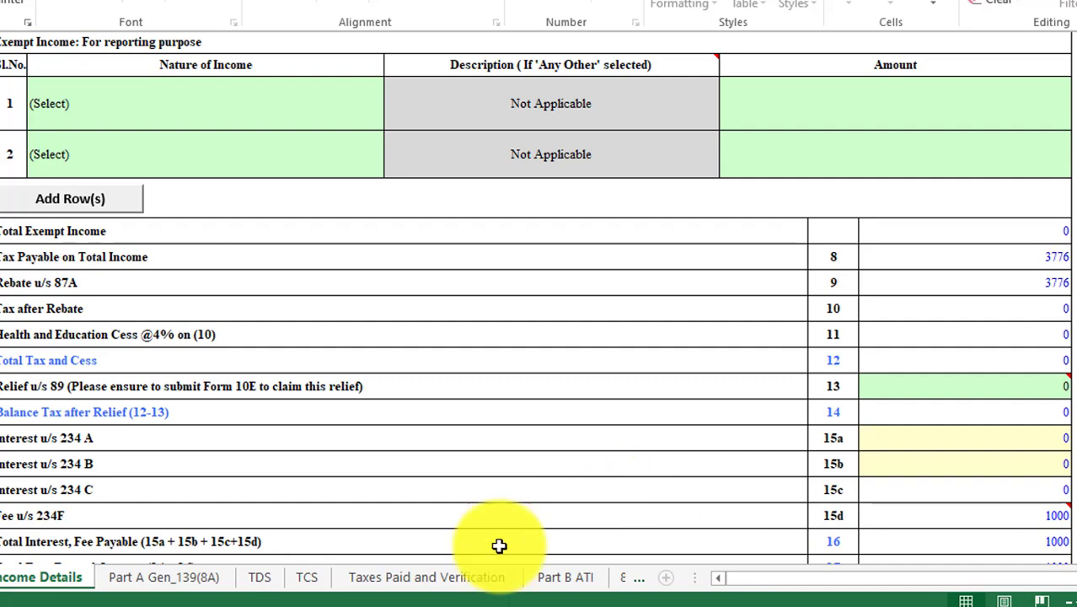
{"action": "left_click", "coordinate": [547, 578]}
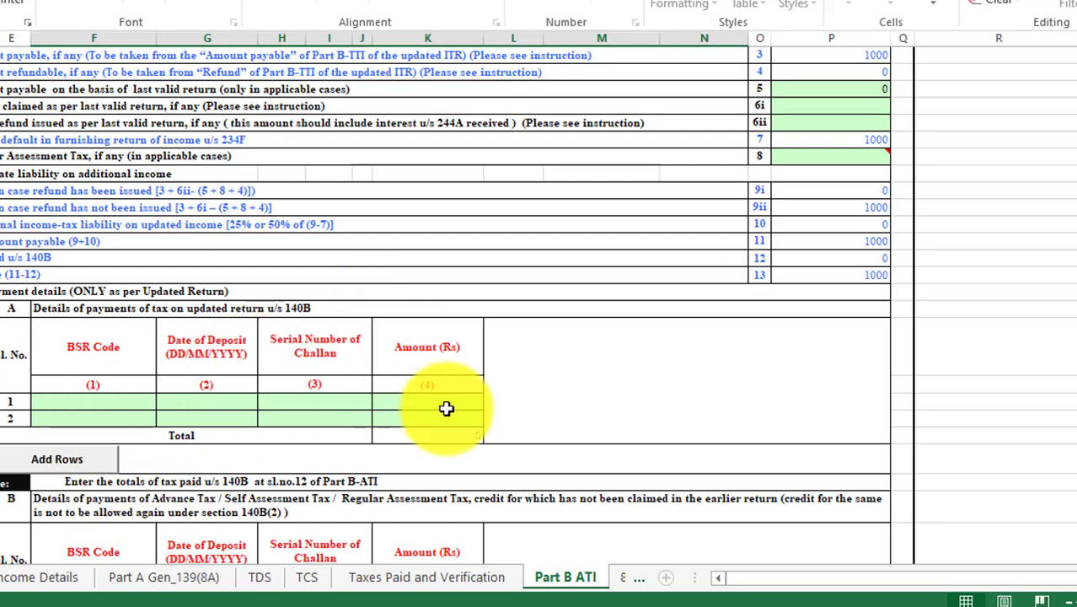
{"action": "scroll", "coordinate": [445, 411], "scroll_direction": "down", "scroll_amount": 5}
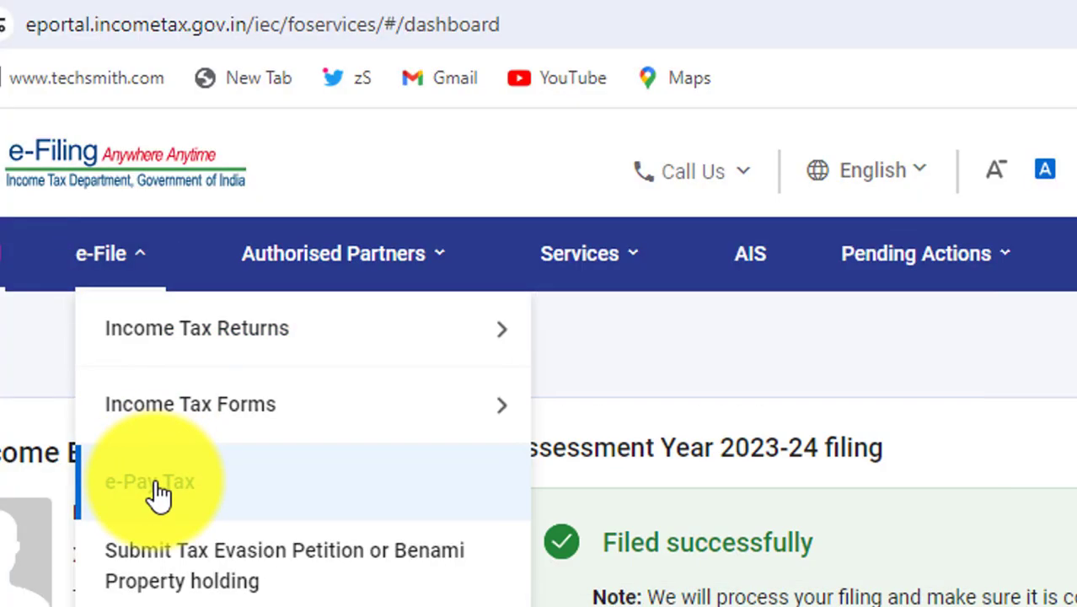
On the e-Filing portal, start a new Income Tax payment through e-Pay Tax.
{"action": "left_click", "coordinate": [156, 493]}
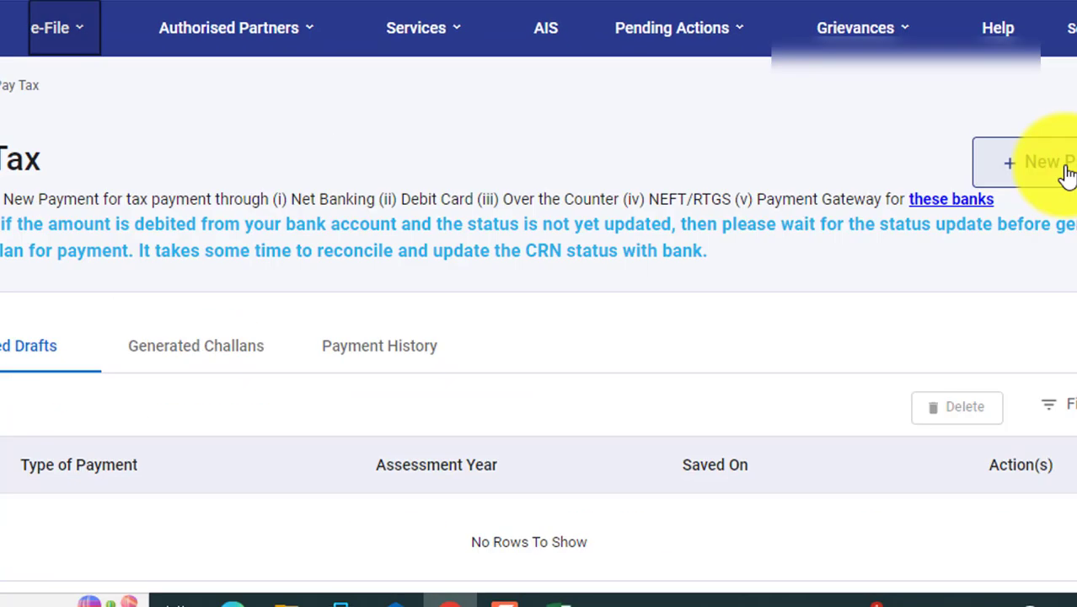
{"action": "left_click", "coordinate": [1045, 162]}
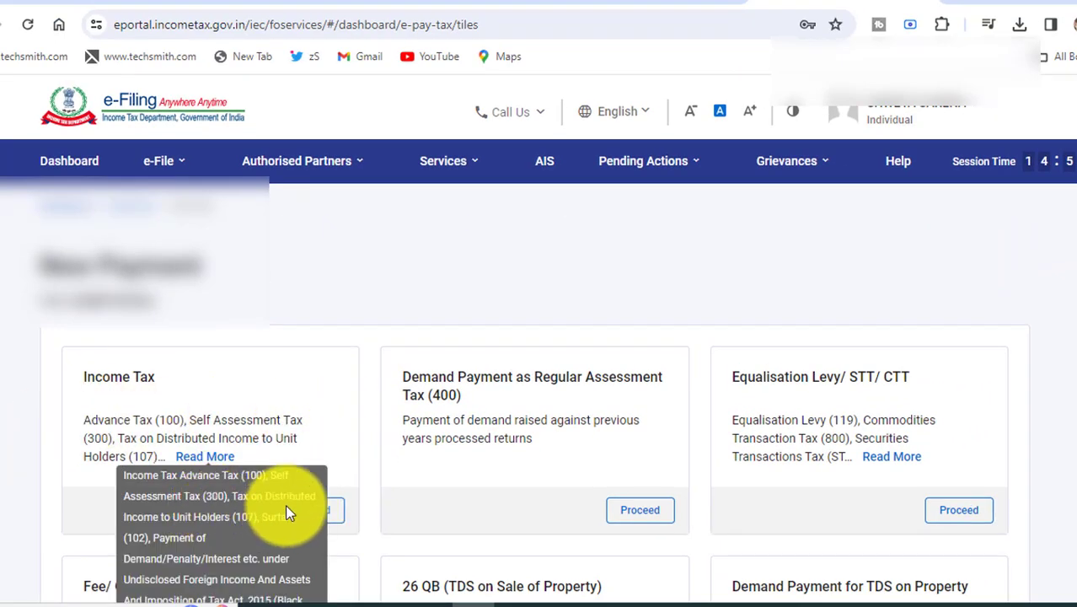
{"action": "left_click", "coordinate": [313, 513]}
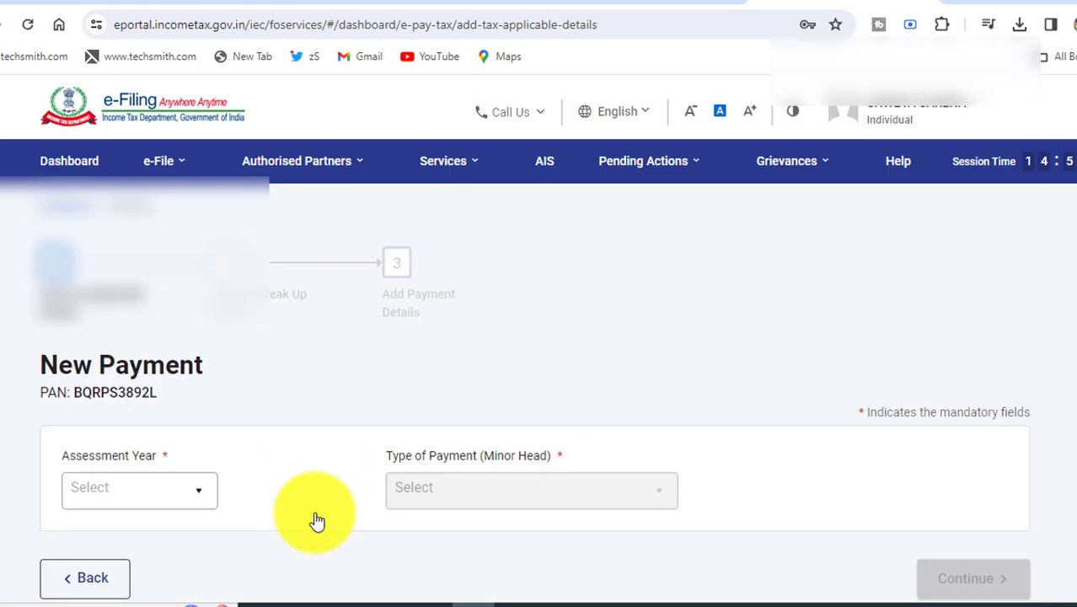
Choose assessment year 2023-24 and Self-Assessment Tax (300) as the payment type, and continue to the tax break-up.
{"action": "left_click", "coordinate": [195, 495]}
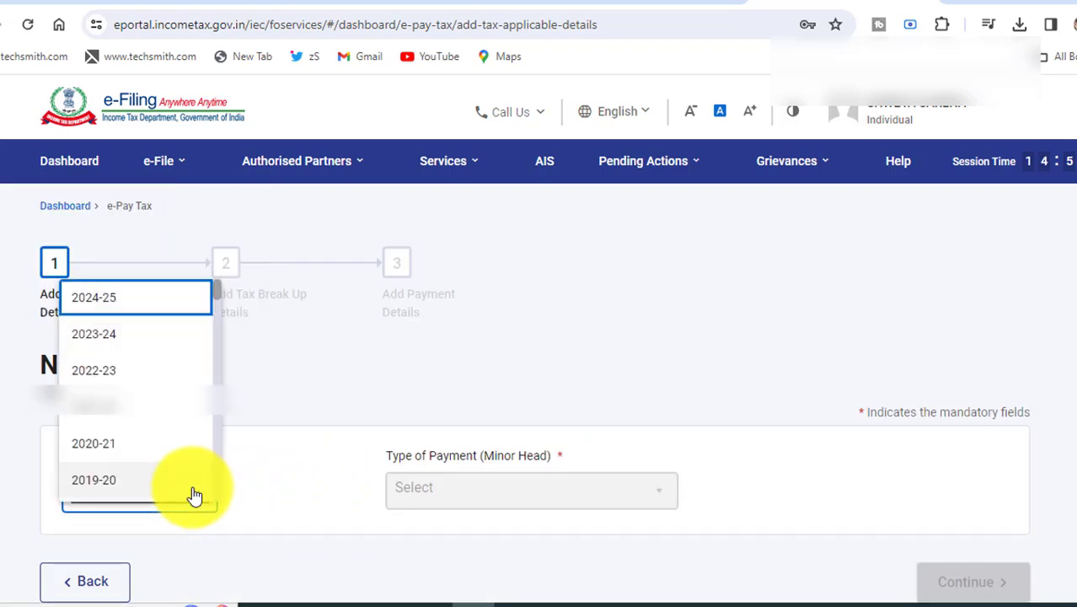
{"action": "left_click", "coordinate": [117, 347]}
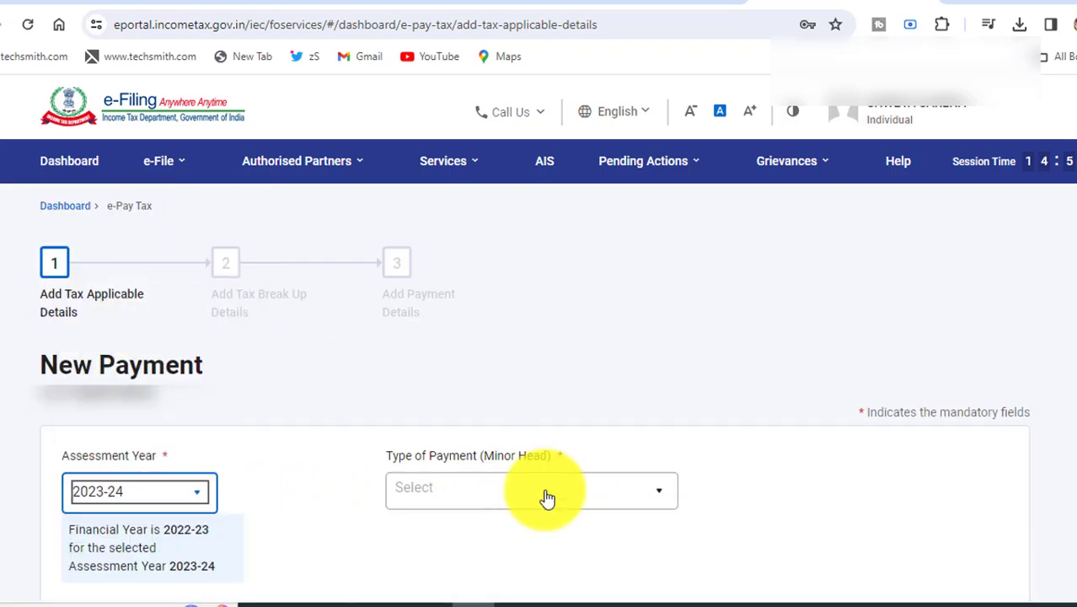
{"action": "left_click", "coordinate": [556, 504]}
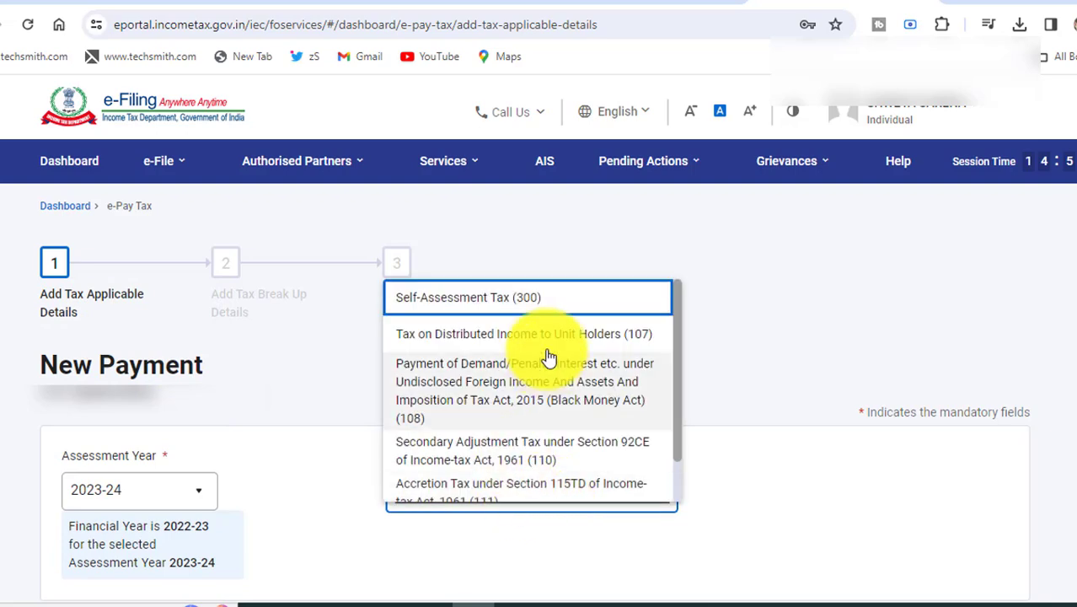
{"action": "left_click", "coordinate": [531, 303]}
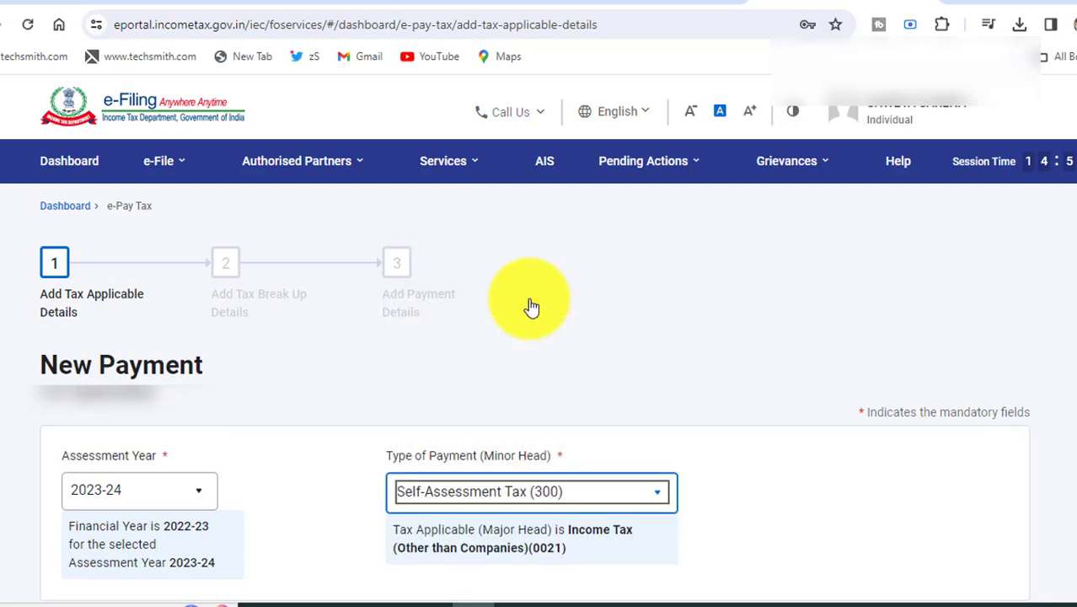
{"action": "scroll", "coordinate": [793, 329], "scroll_direction": "down", "scroll_amount": 3}
{"action": "left_click", "coordinate": [964, 485]}
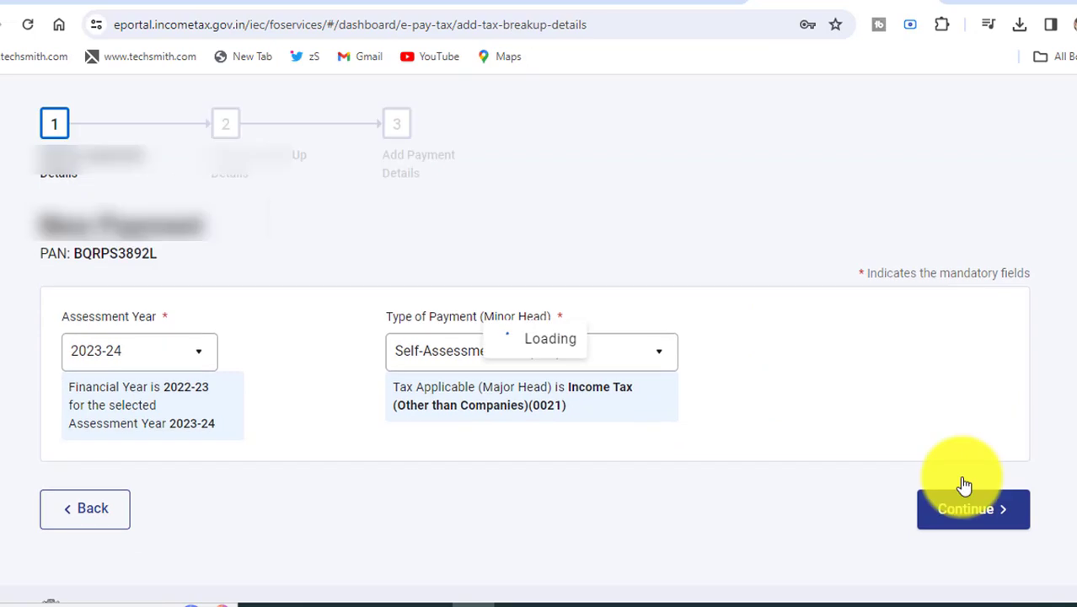
Enter 1000 under Others in the tax break-up and continue to the Payment Gateway including UPI options.
{"action": "scroll", "coordinate": [649, 471], "scroll_direction": "down", "scroll_amount": 2}
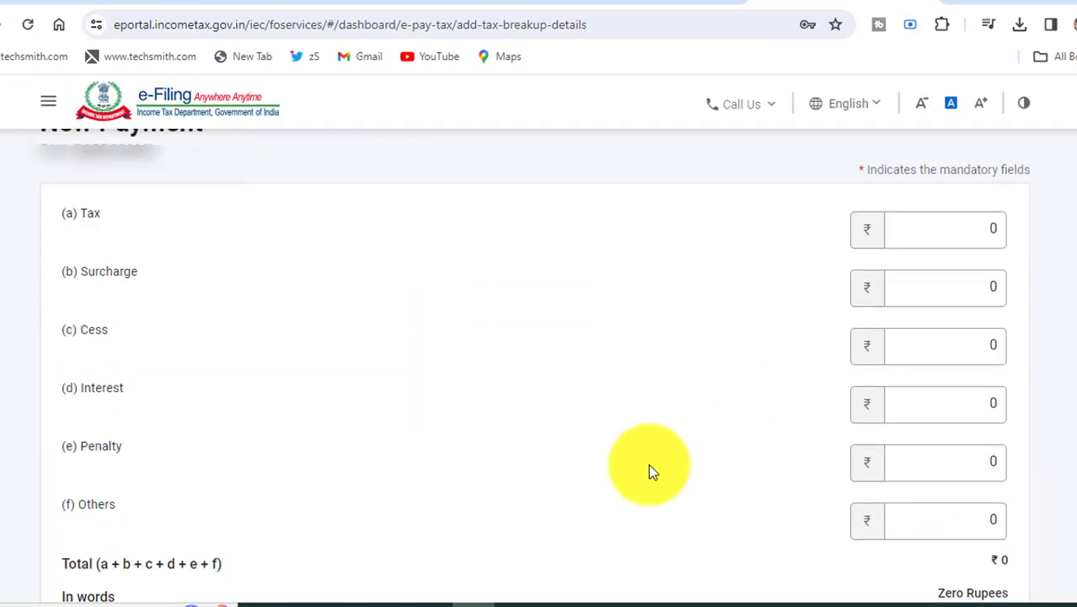
{"action": "left_click", "coordinate": [910, 487]}
{"action": "type", "text": "1,"}
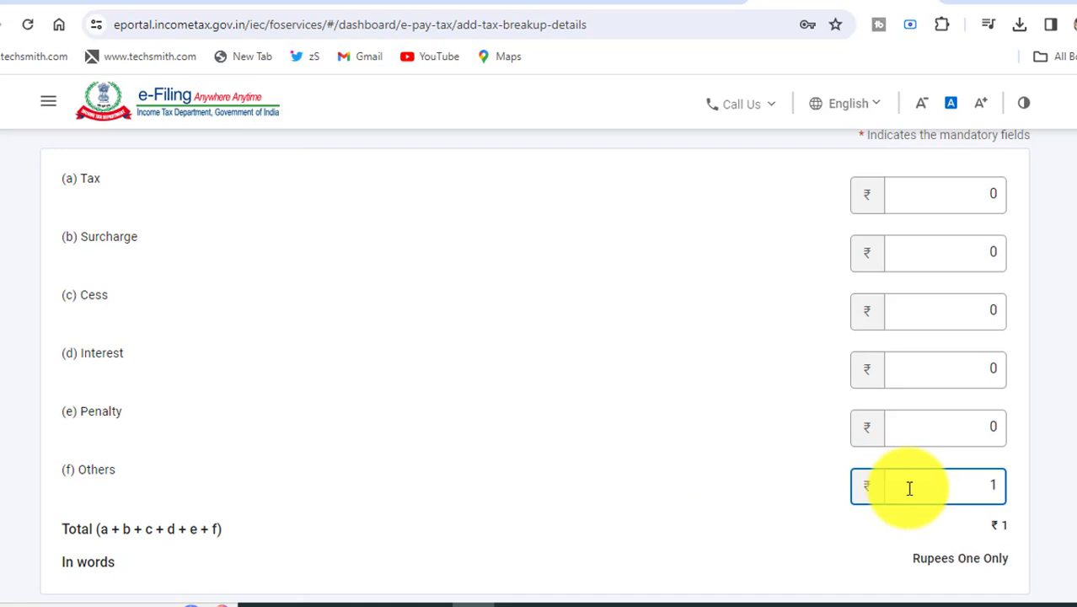
{"action": "type", "text": "000"}
{"action": "left_click", "coordinate": [1069, 451]}
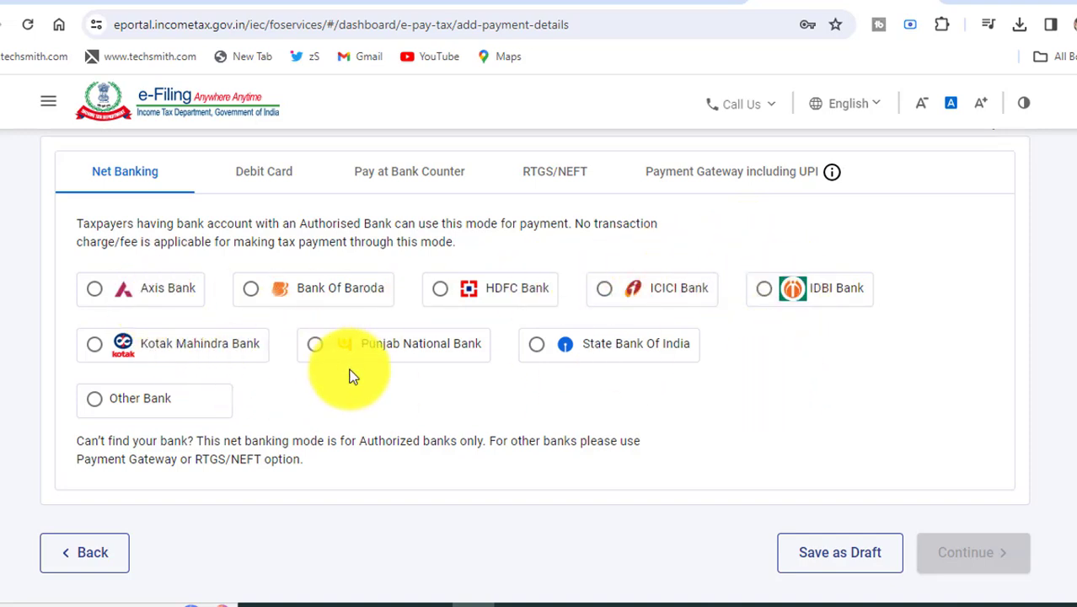
{"action": "left_click", "coordinate": [708, 178]}
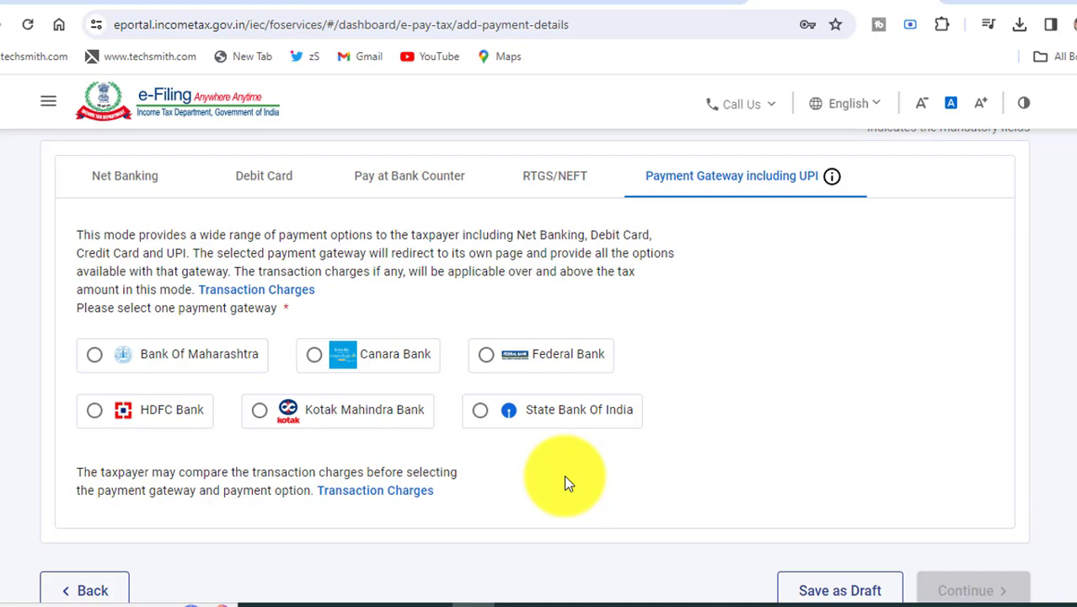
Switch to the Excel utility and enter 1000 as the first tax payment amount u/s 140B in Part B ATI.
{"action": "left_click", "coordinate": [558, 606]}
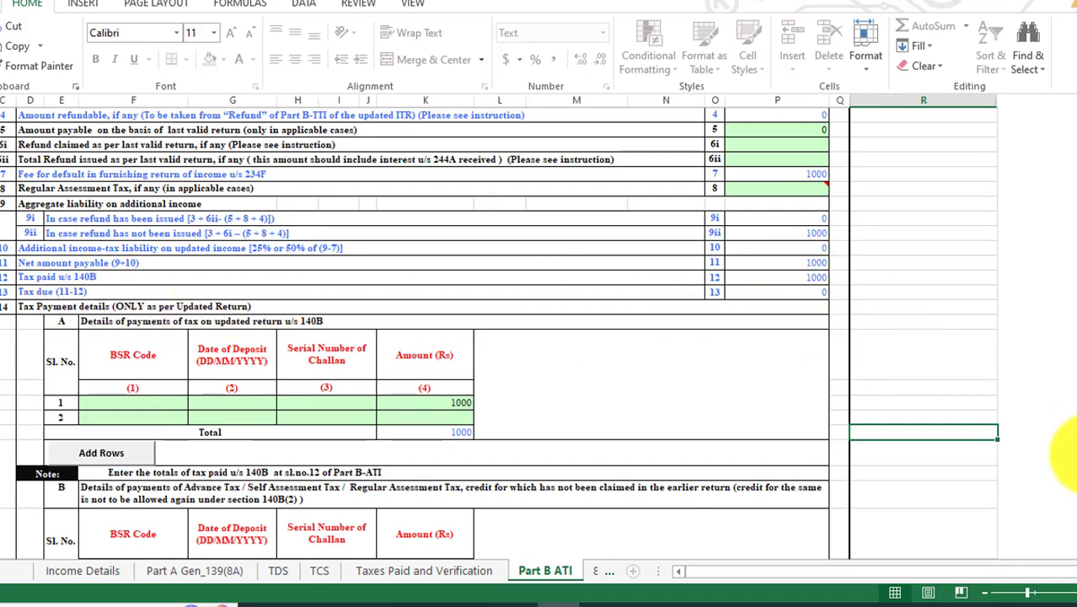
{"action": "scroll", "coordinate": [1058, 403], "scroll_direction": "up", "scroll_amount": 5}
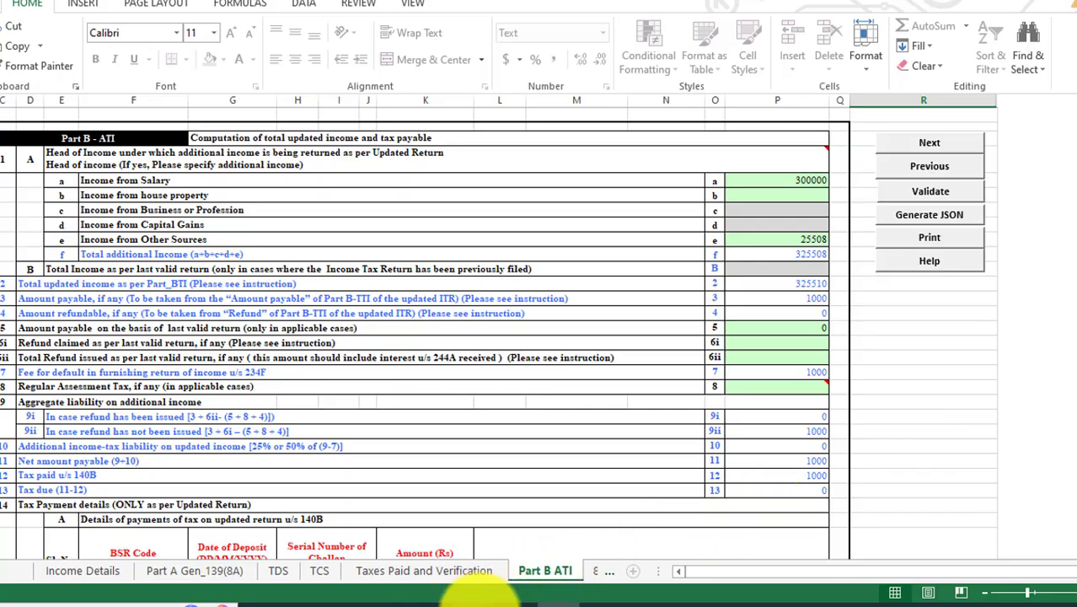
On the e-Filing portal, start filing an income tax return for assessment year 2023-24 with filing type 139(8A) - Updated Return.
{"action": "left_click", "coordinate": [489, 531]}
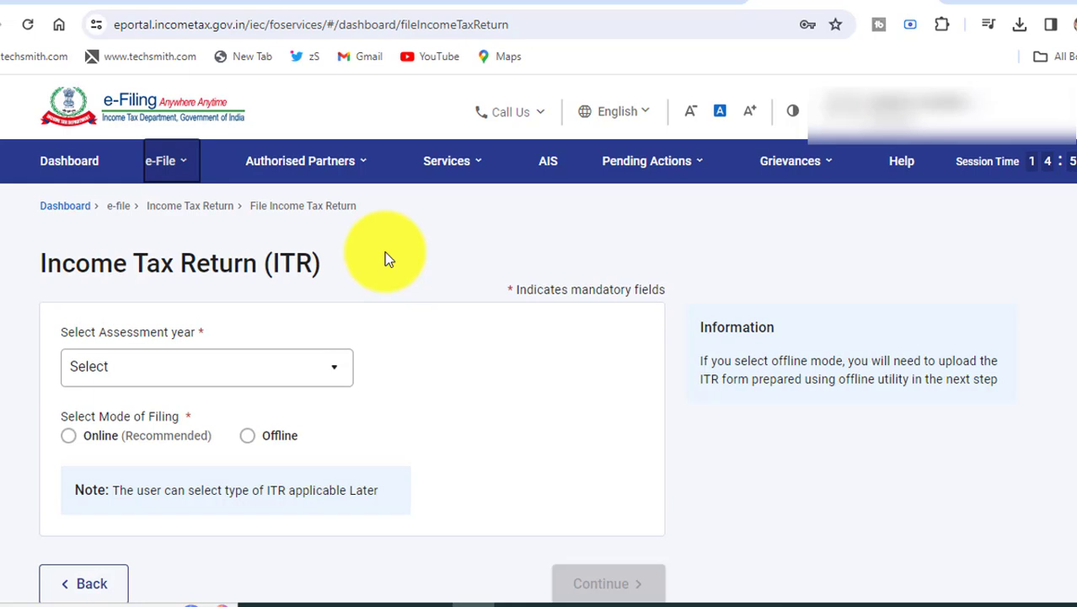
{"action": "left_click", "coordinate": [295, 372]}
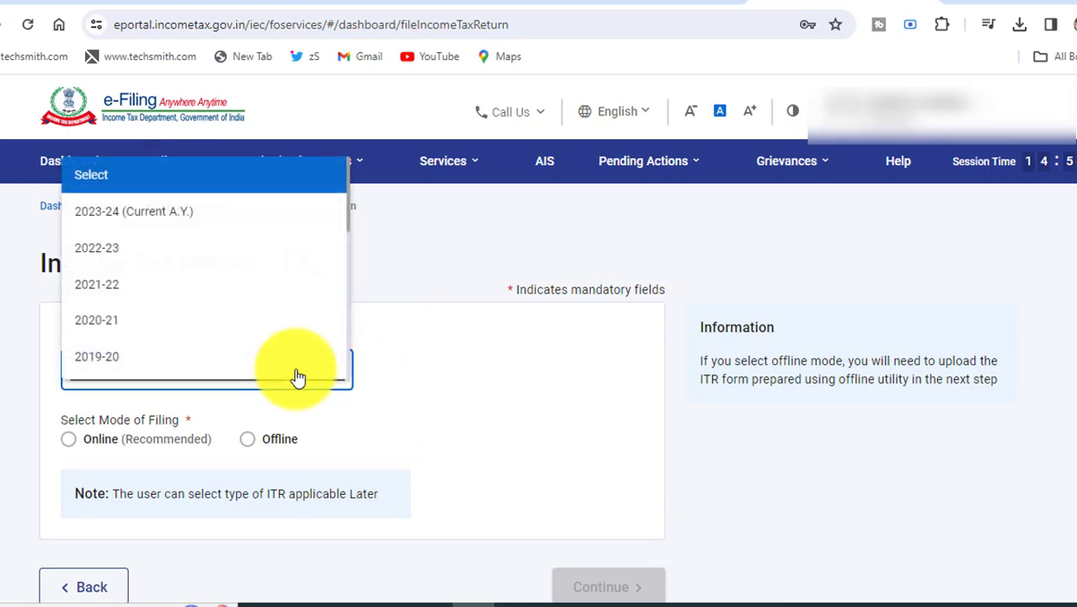
{"action": "left_click", "coordinate": [168, 212]}
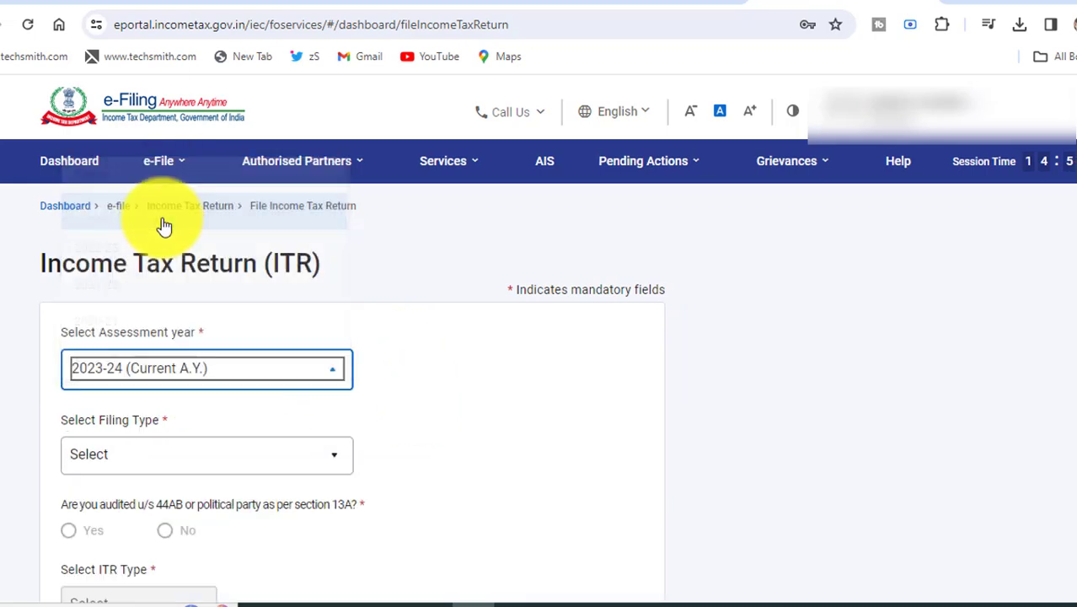
{"action": "left_click", "coordinate": [172, 470]}
{"action": "left_click", "coordinate": [169, 499]}
{"action": "scroll", "coordinate": [546, 409], "scroll_direction": "down", "scroll_amount": 1}
{"action": "scroll", "coordinate": [543, 409], "scroll_direction": "down", "scroll_amount": 3}
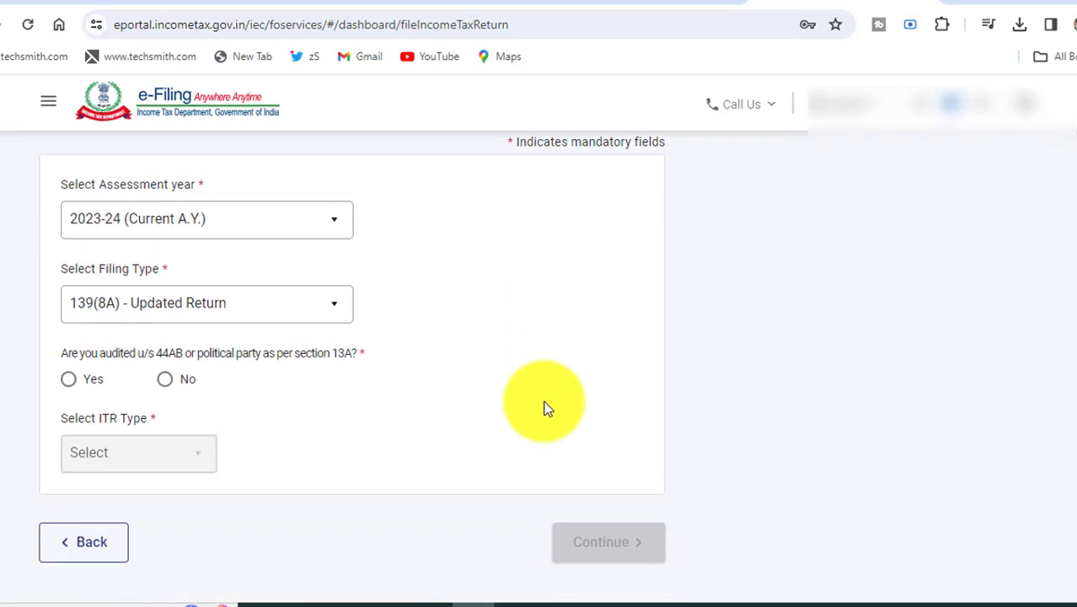
Answer No to the audit question, choose ITR-1, and confirm the updated return conditions to reach the upload page.
{"action": "left_click", "coordinate": [168, 276]}
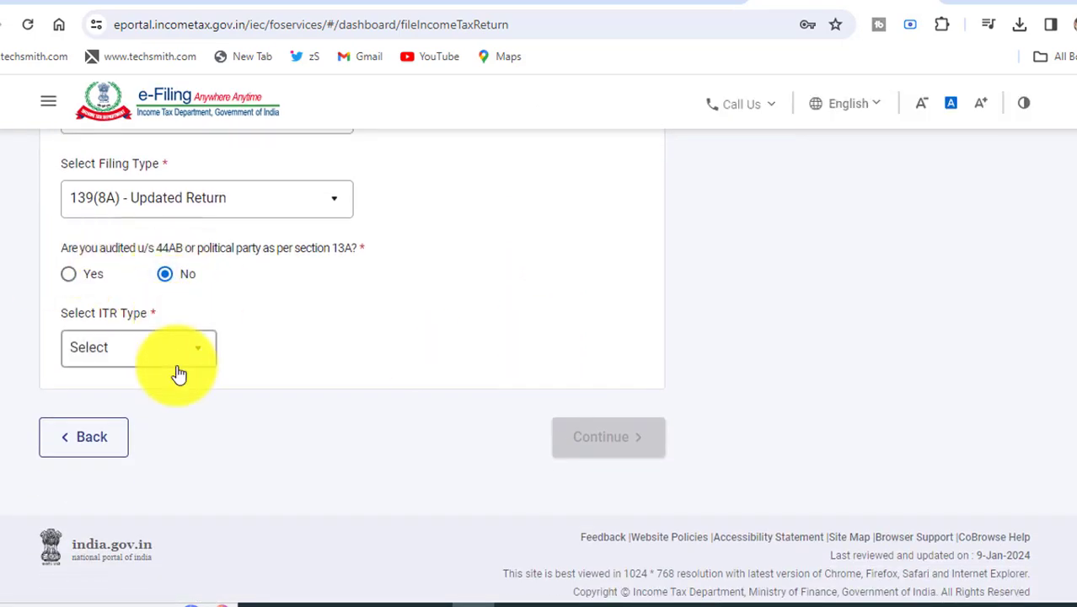
{"action": "left_click", "coordinate": [176, 371]}
{"action": "left_click", "coordinate": [156, 438]}
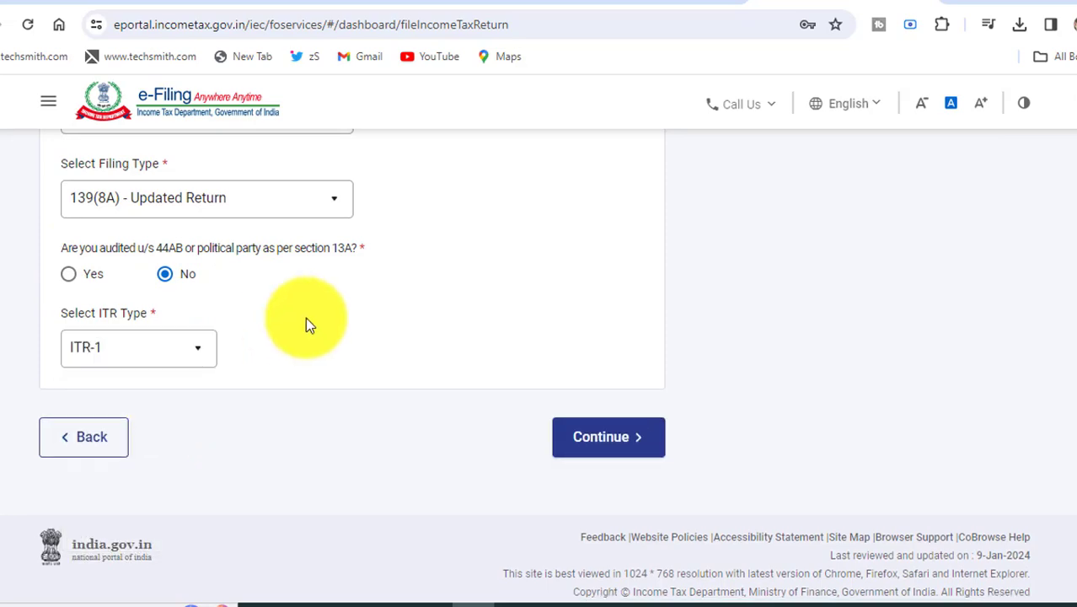
{"action": "left_click", "coordinate": [611, 438]}
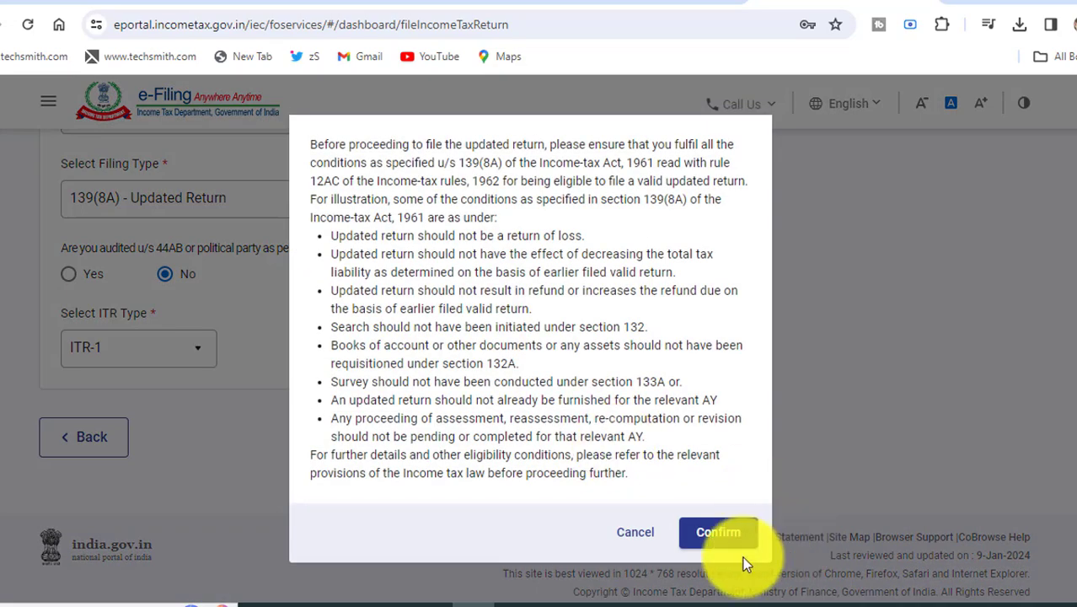
{"action": "left_click", "coordinate": [721, 540]}
{"action": "scroll", "coordinate": [726, 552], "scroll_direction": "down", "scroll_amount": 2}
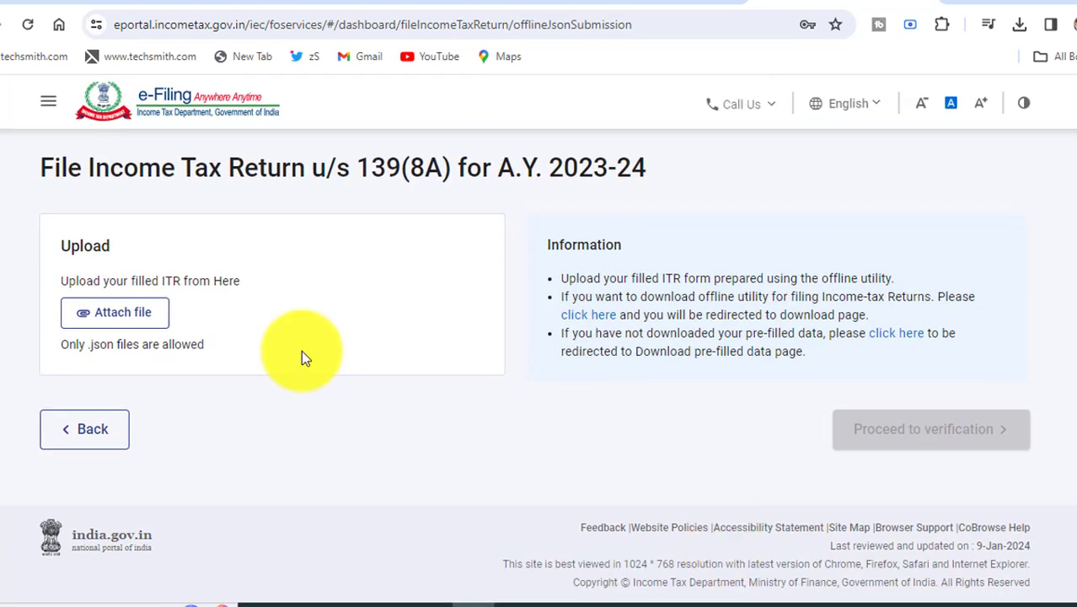